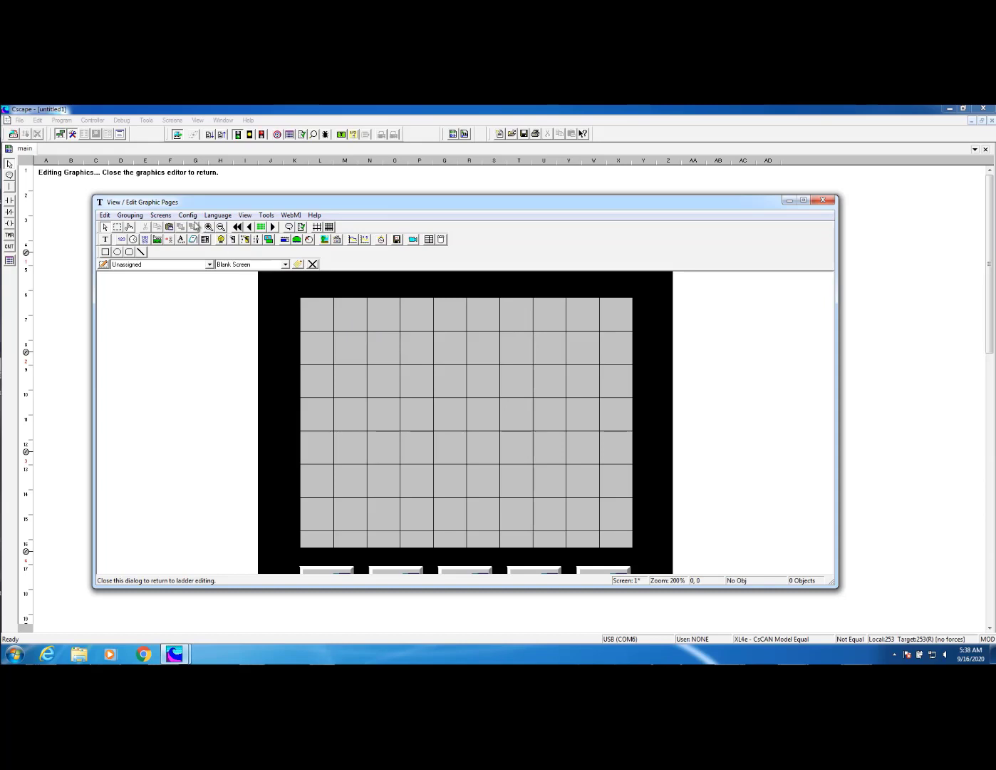
# Step: Configure the alarm trigger block with 8 alarms starting at address T1025
pyautogui.click(190, 218)
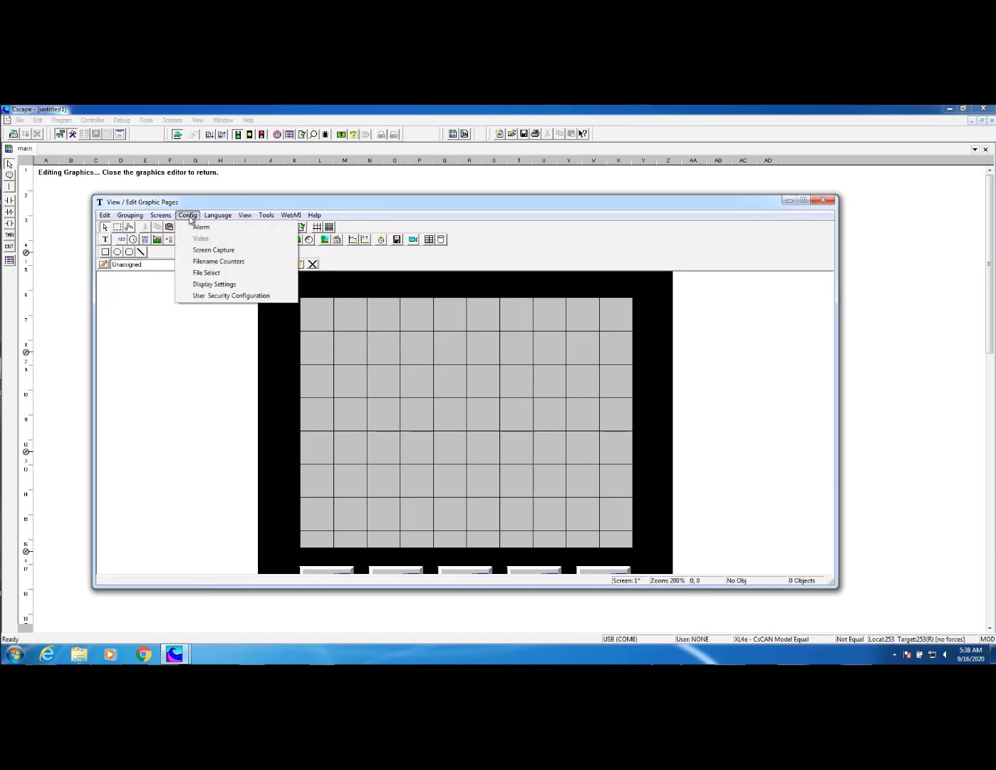
pyautogui.click(196, 228)
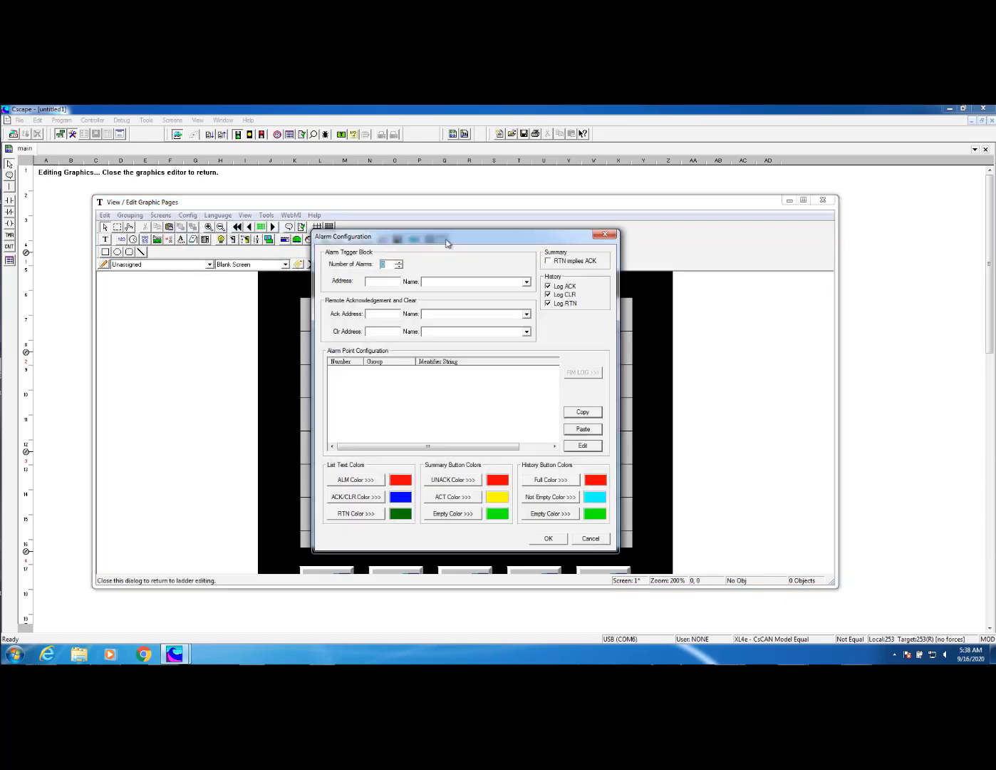
pyautogui.moveTo(447, 242); pyautogui.dragTo(438, 261)
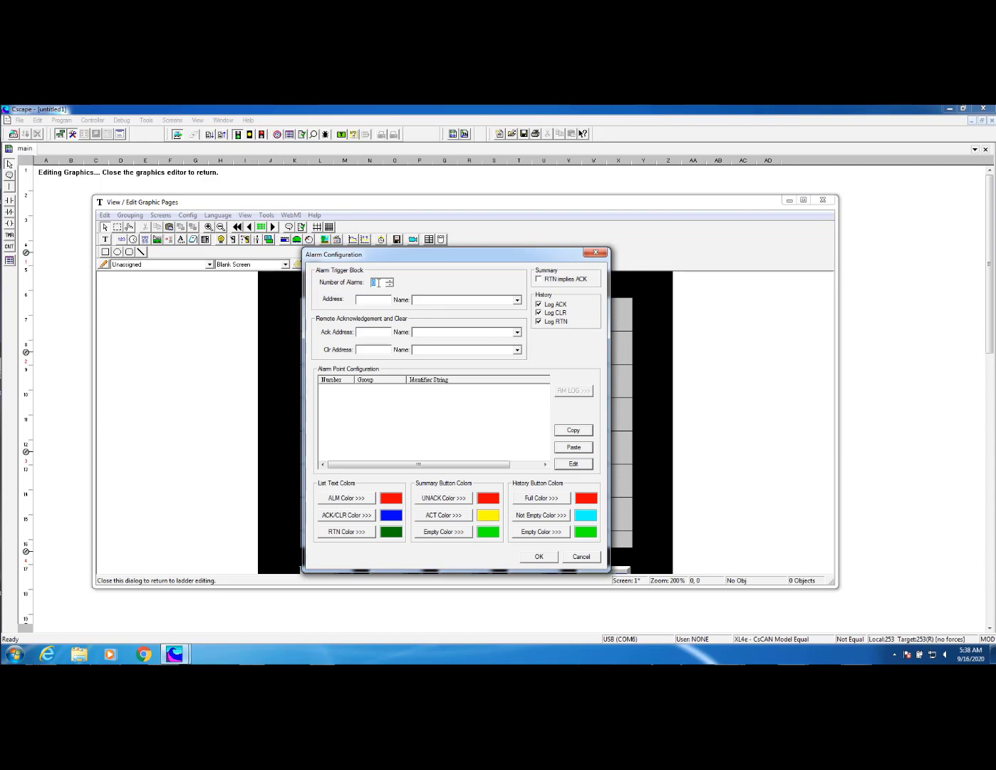
pyautogui.write('8')
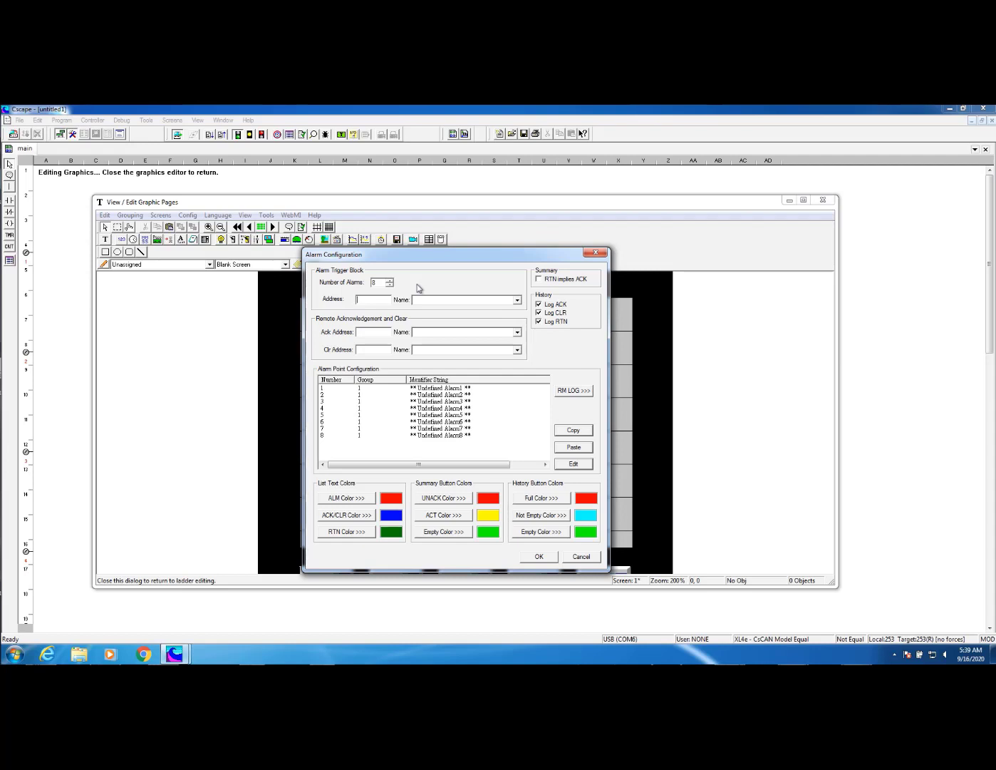
pyautogui.write('T1025')
# Step: Name alarm point 1 "Under Temp Zone 1" and alarm point 2 "Over Temp Zone 1"
pyautogui.doubleClick(447, 390)
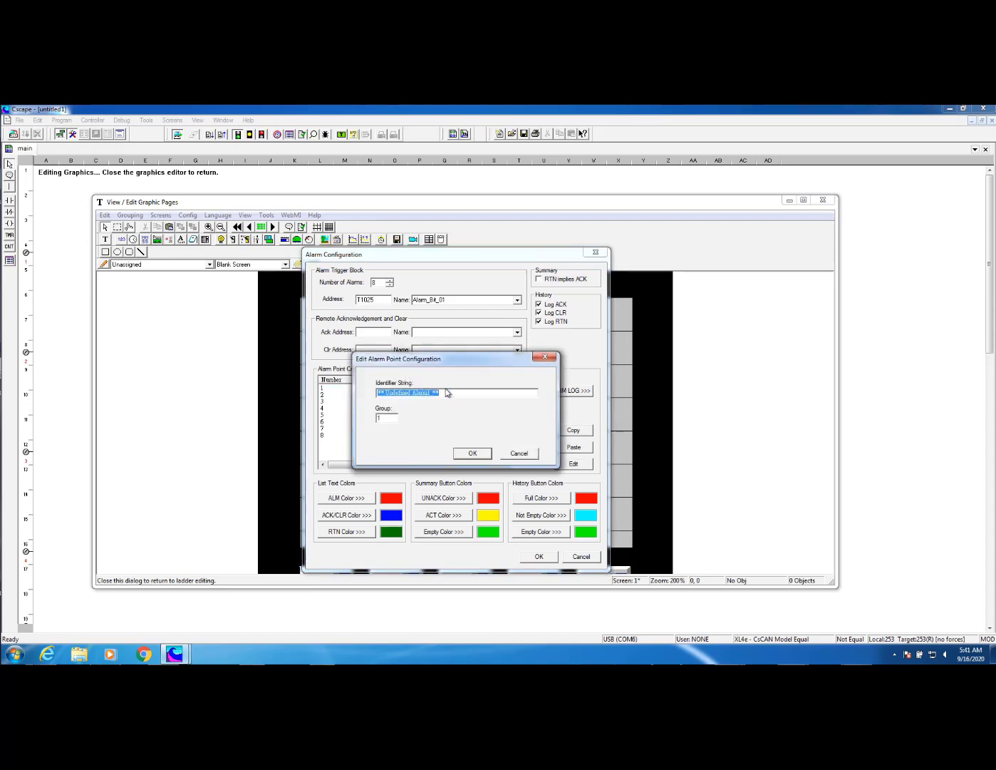
pyautogui.write('Under Temp Zone 1')
pyautogui.click(472, 453)
pyautogui.doubleClick(438, 394)
pyautogui.write('Over Temp Zone 1')
pyautogui.click(470, 452)
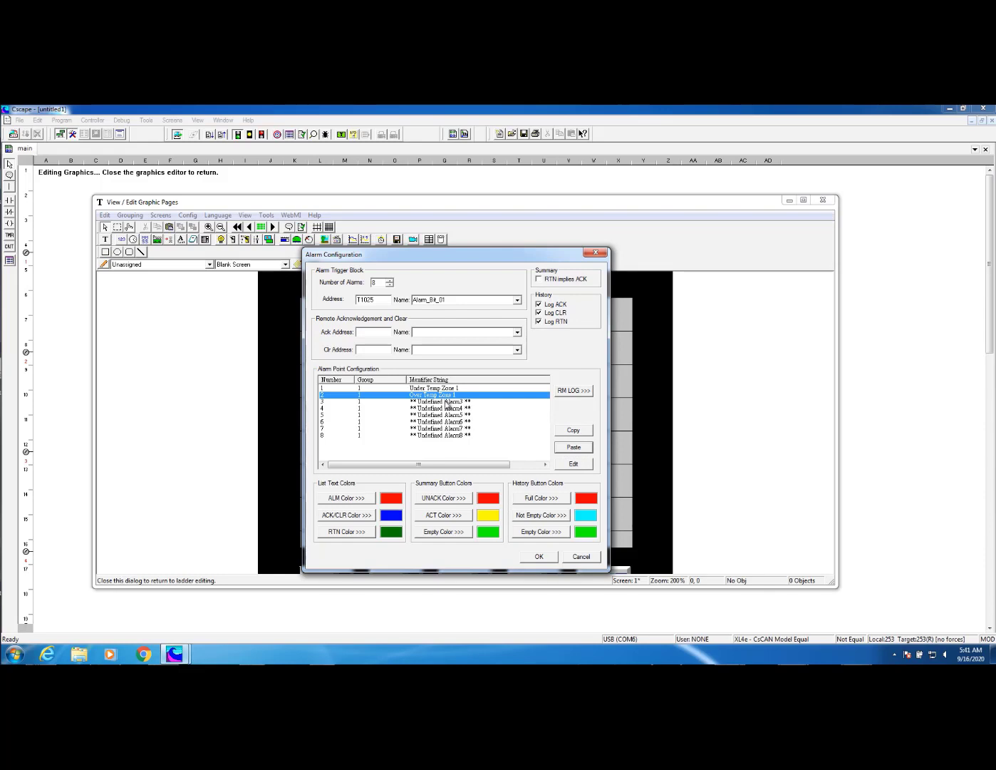
# Step: Name alarm point 3 "PSI Fault Zone 1" and alarm point 4 "Motor Overload"
pyautogui.doubleClick(446, 402)
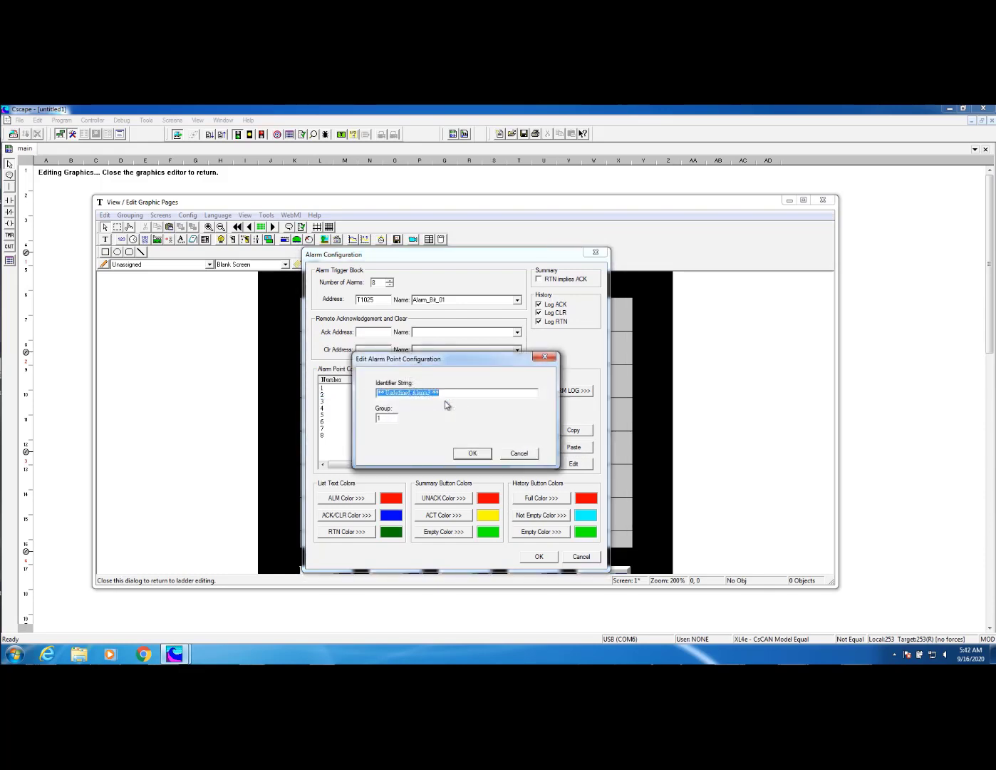
pyautogui.write('PSI Fault Zone 1')
pyautogui.click(481, 456)
pyautogui.click(447, 410)
pyautogui.doubleClick(447, 409)
pyautogui.write('Motor Overload')
pyautogui.click(473, 452)
# Step: Name alarm point 5 "E-Stop Tripped" and accept the alarm configuration
pyautogui.click(446, 420)
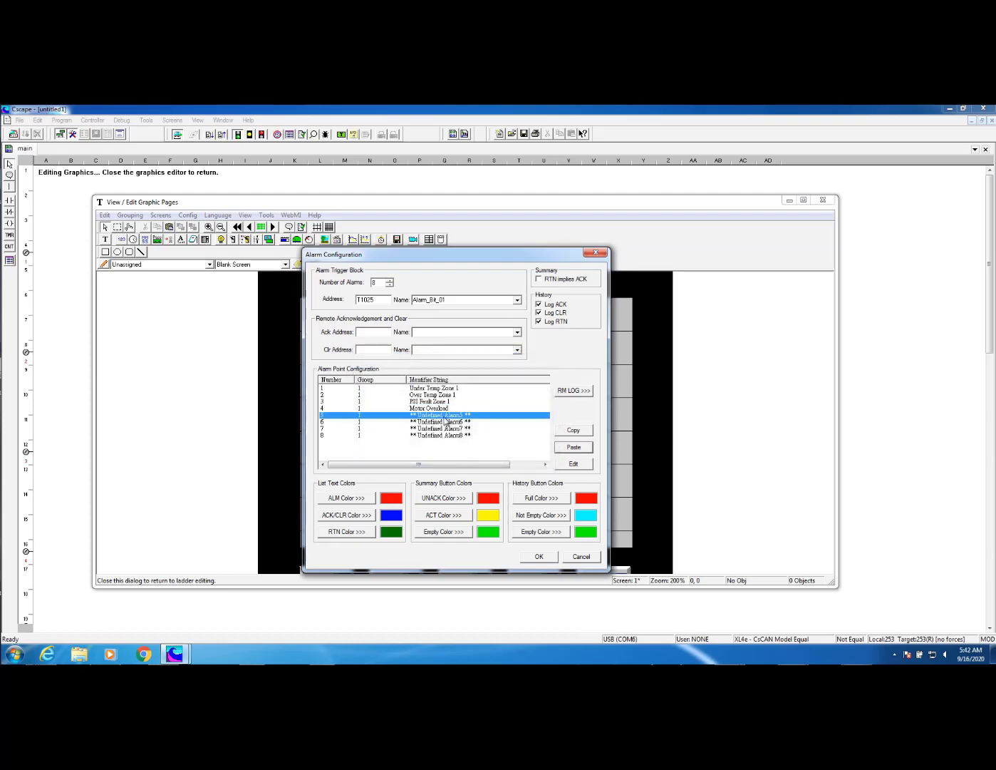
pyautogui.doubleClick(446, 419)
pyautogui.write('B')
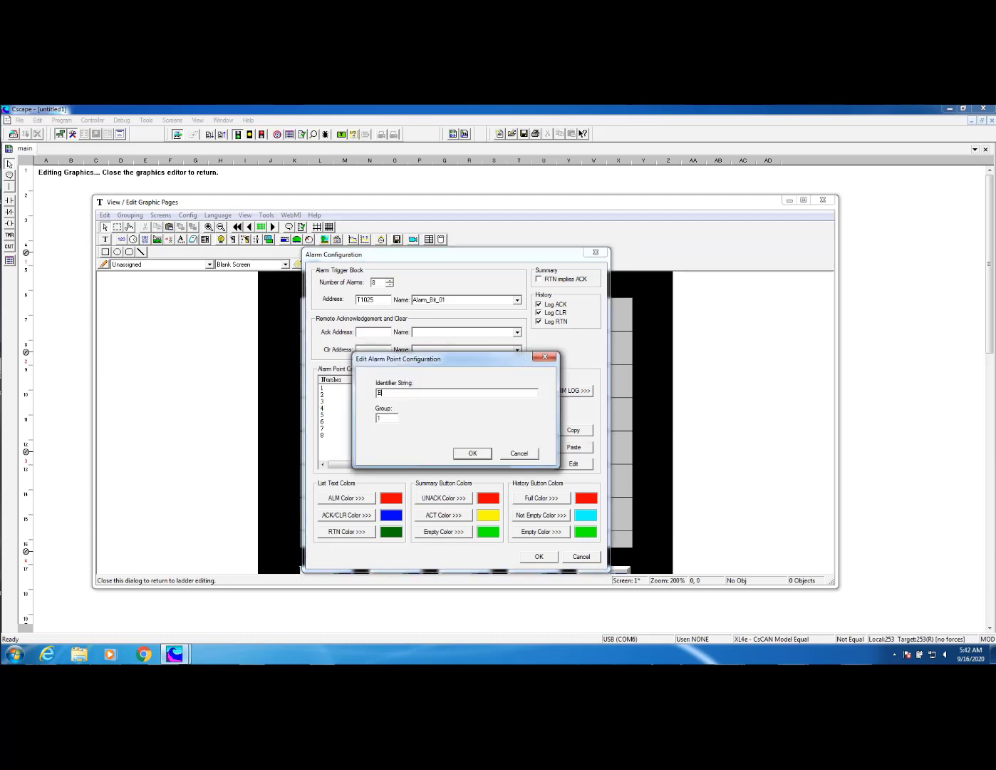
pyautogui.write('-Stop Tripped')
pyautogui.click(472, 454)
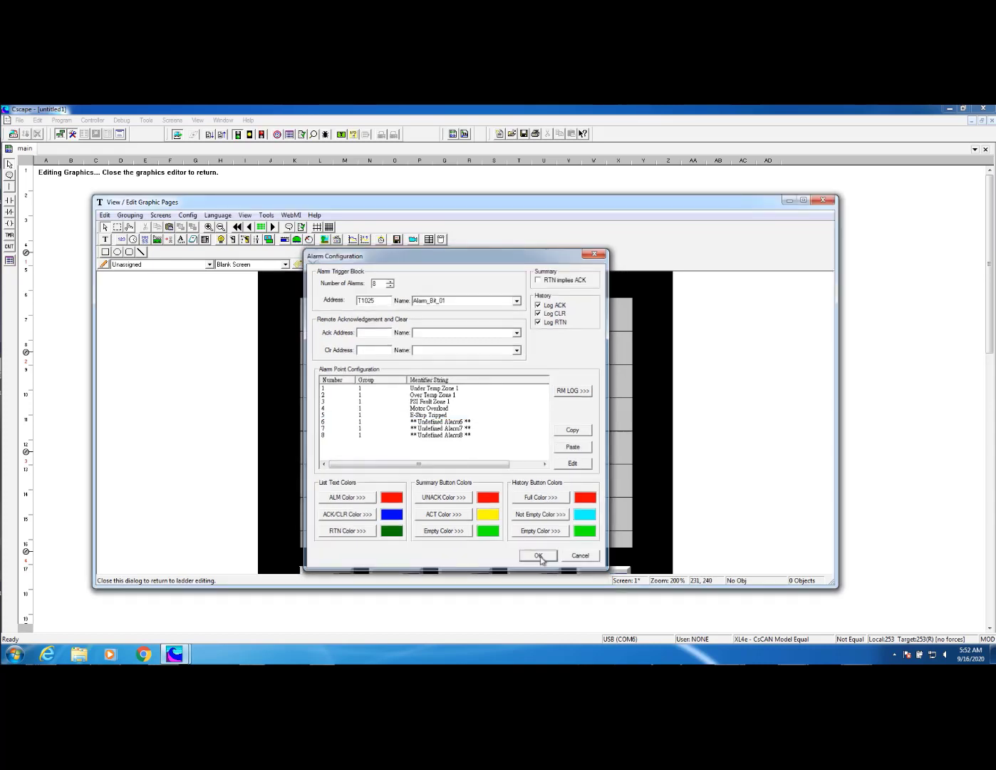
pyautogui.click(540, 557)
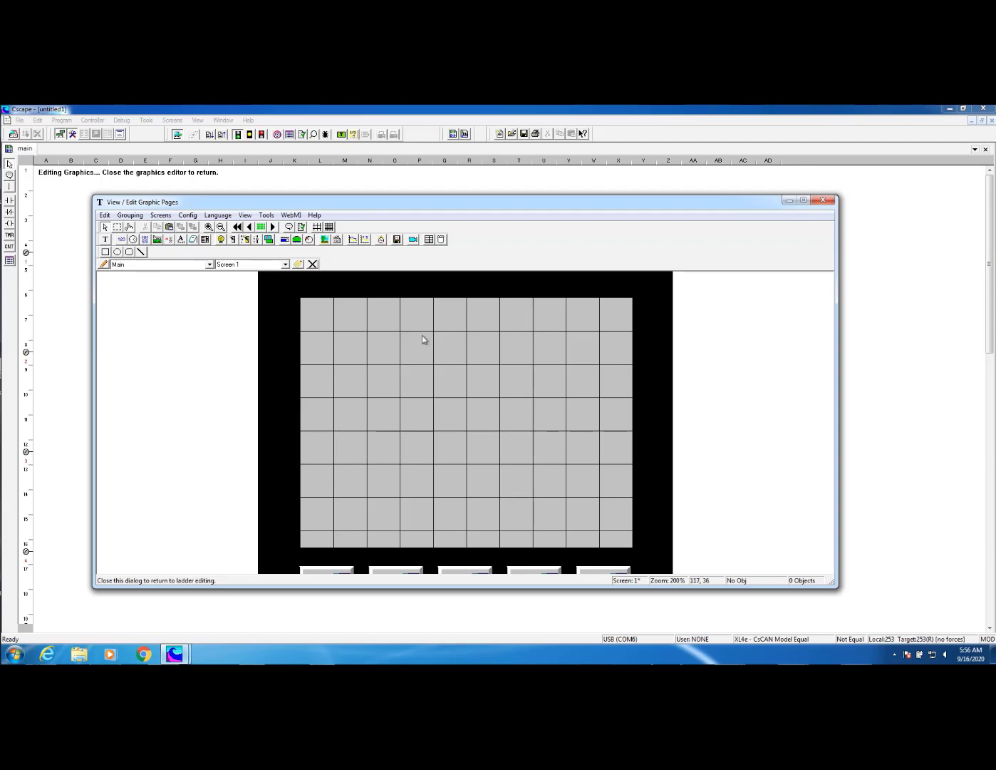
# Step: Place an alarm object about 291 x 100 across the middle of Screen 1
pyautogui.click(382, 243)
pyautogui.moveTo(319, 377); pyautogui.dragTo(619, 475)
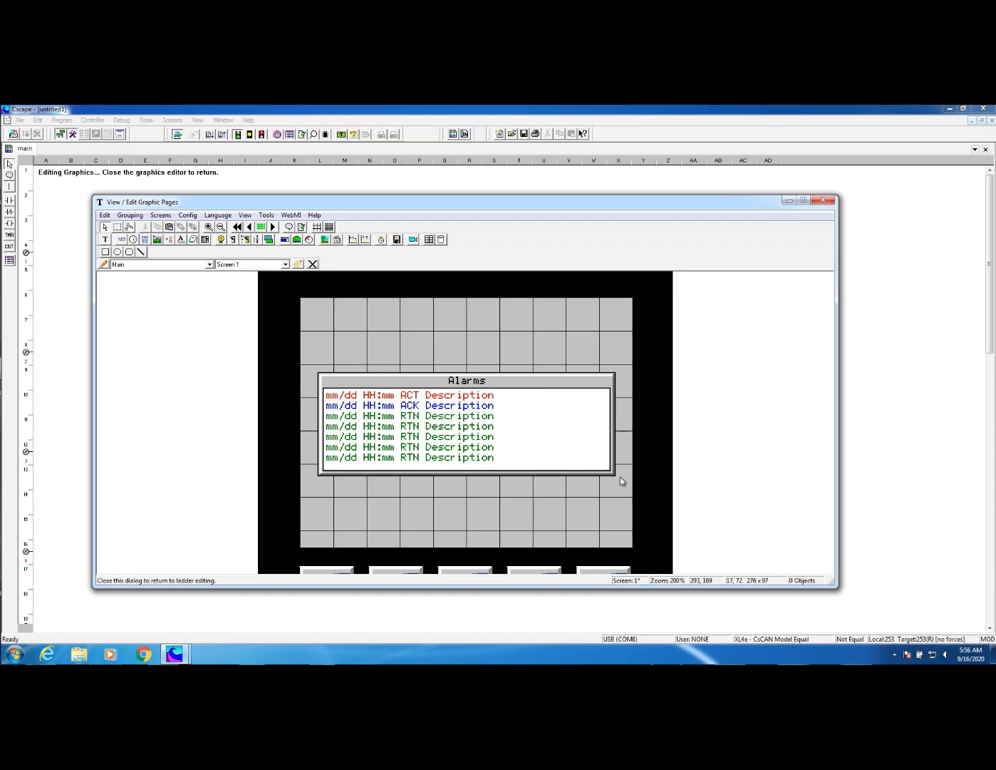
pyautogui.click(528, 434)
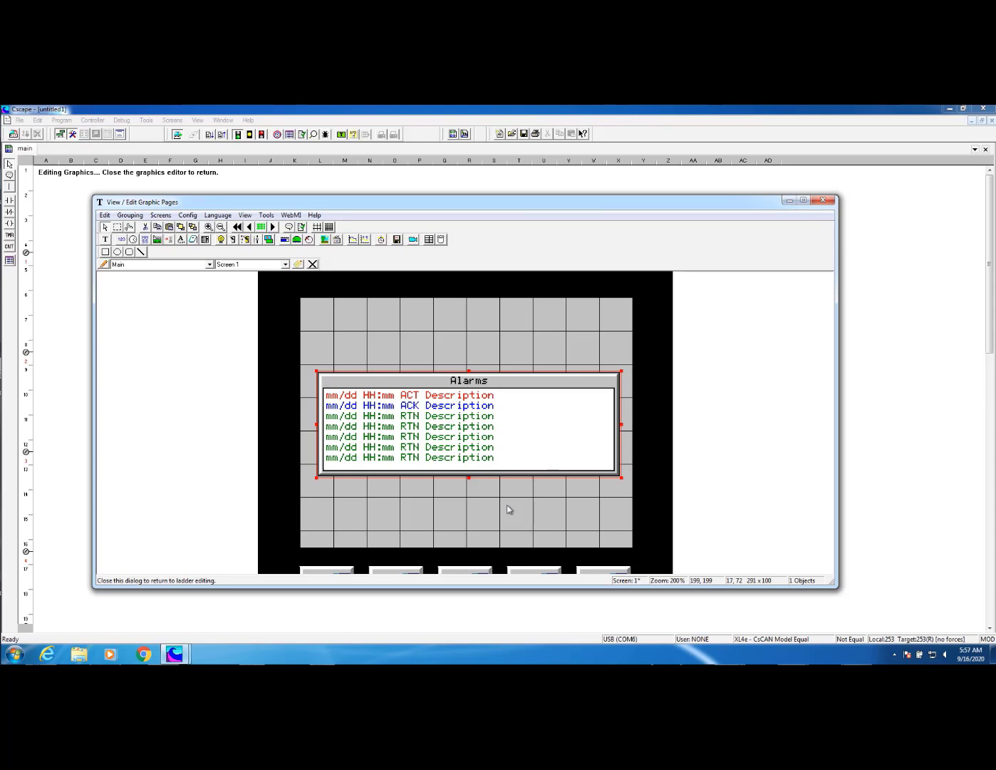
# Step: Display the alarm summary as a button only and shrink it to about 51 x 48 near the graphic page's lower-right corner
pyautogui.doubleClick(486, 434)
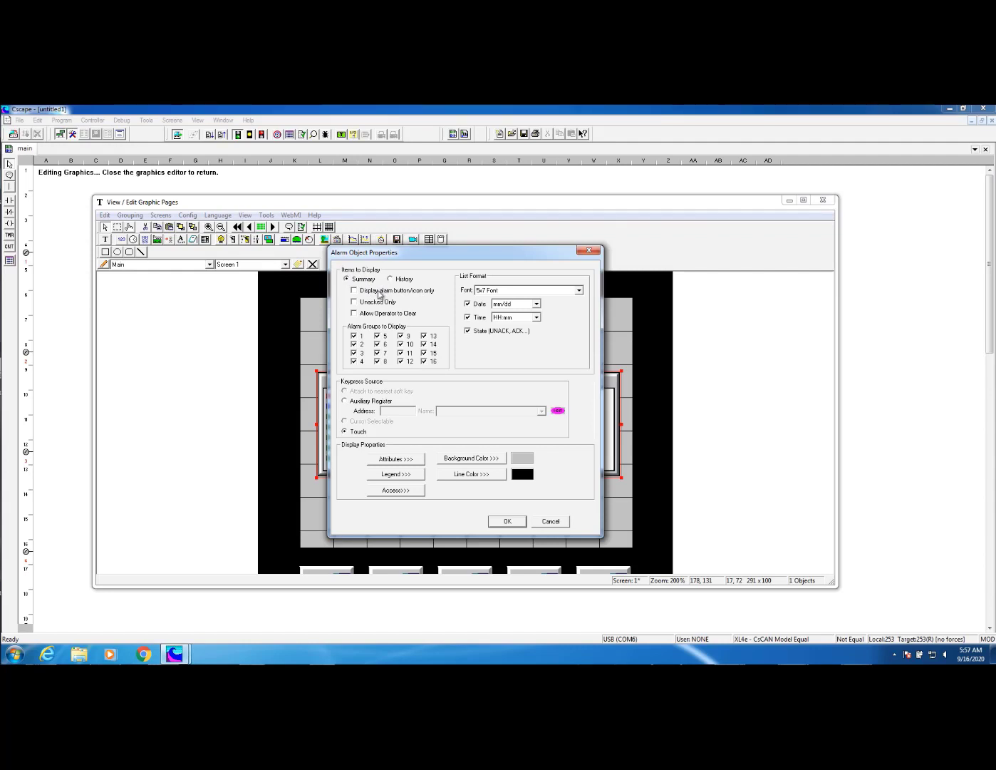
pyautogui.click(354, 290)
pyautogui.click(507, 522)
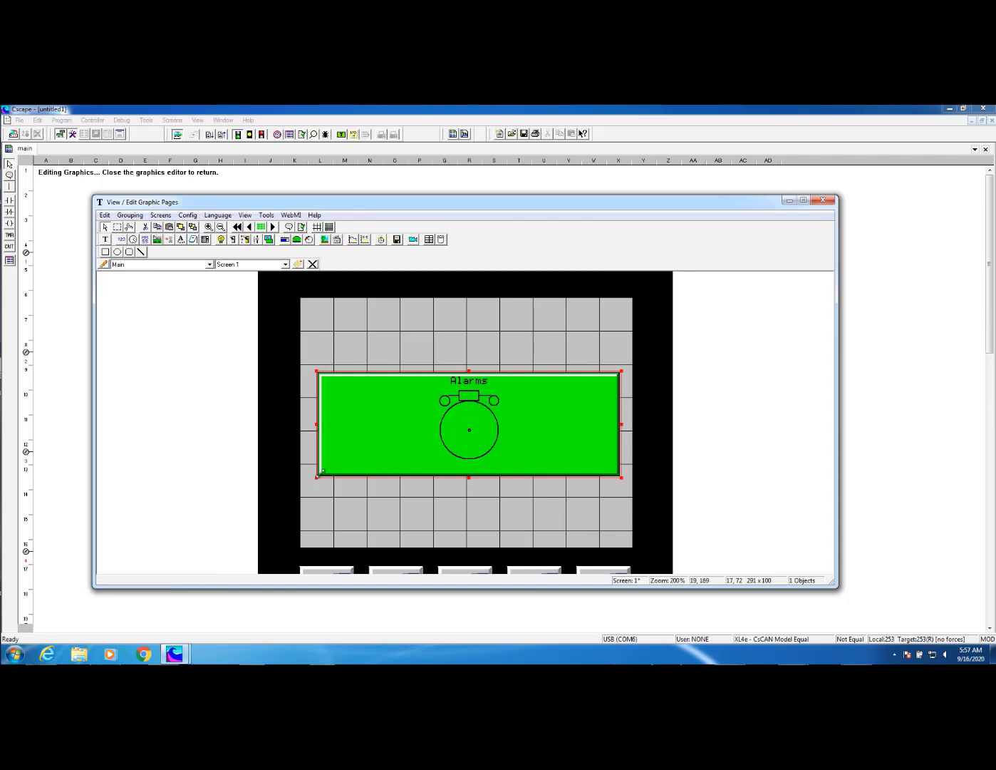
pyautogui.moveTo(320, 475); pyautogui.dragTo(596, 499)
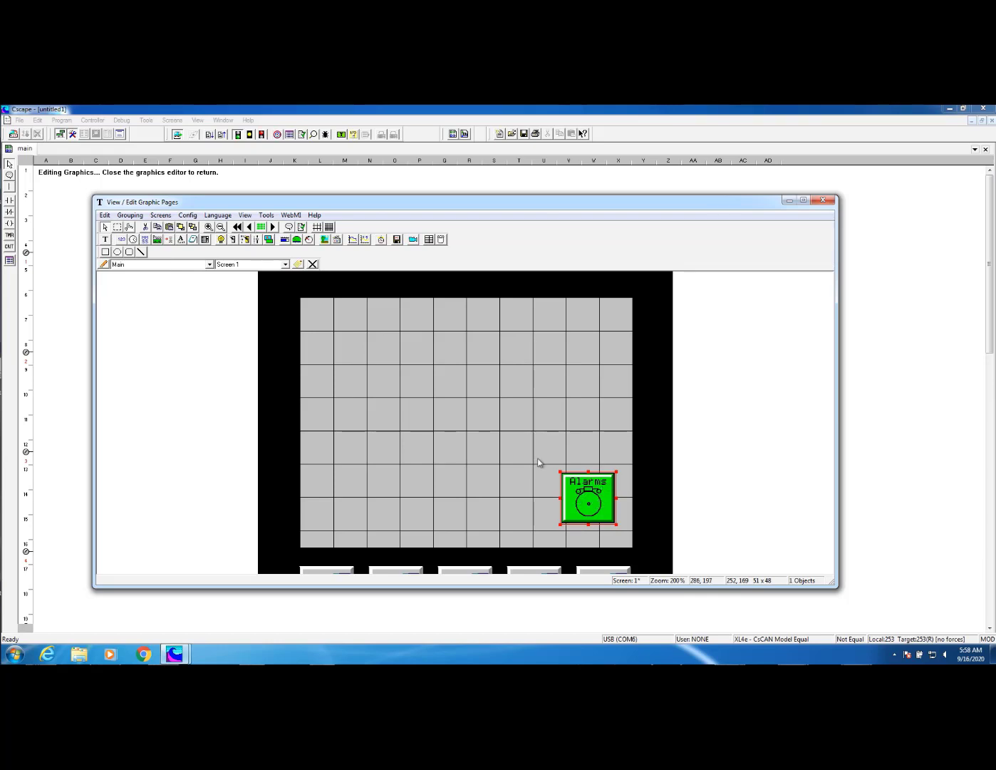
# Step: Review the summary button colors in the alarm configuration and the display properties of the alarm button
pyautogui.click(186, 215)
pyautogui.click(198, 227)
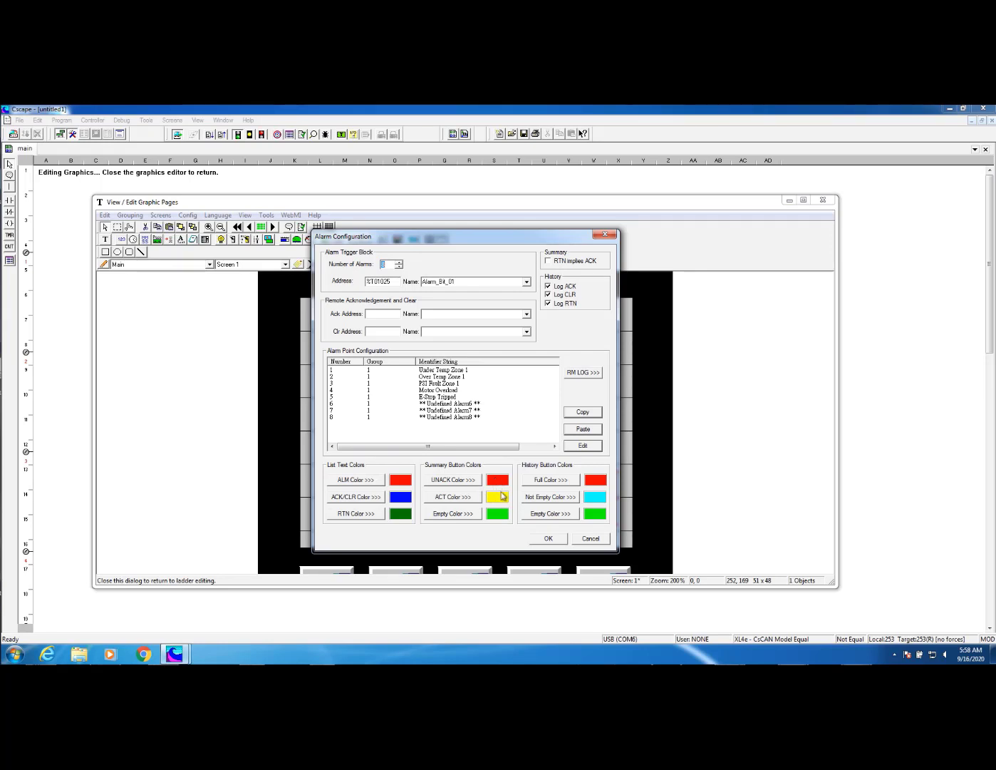
pyautogui.click(548, 539)
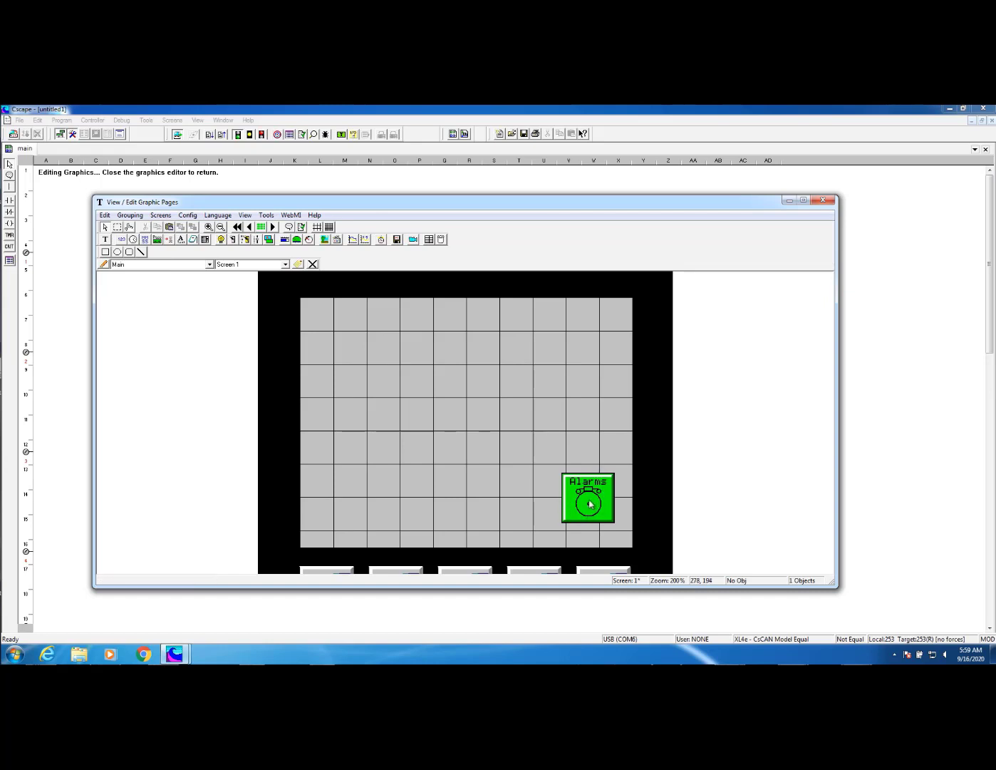
pyautogui.doubleClick(589, 504)
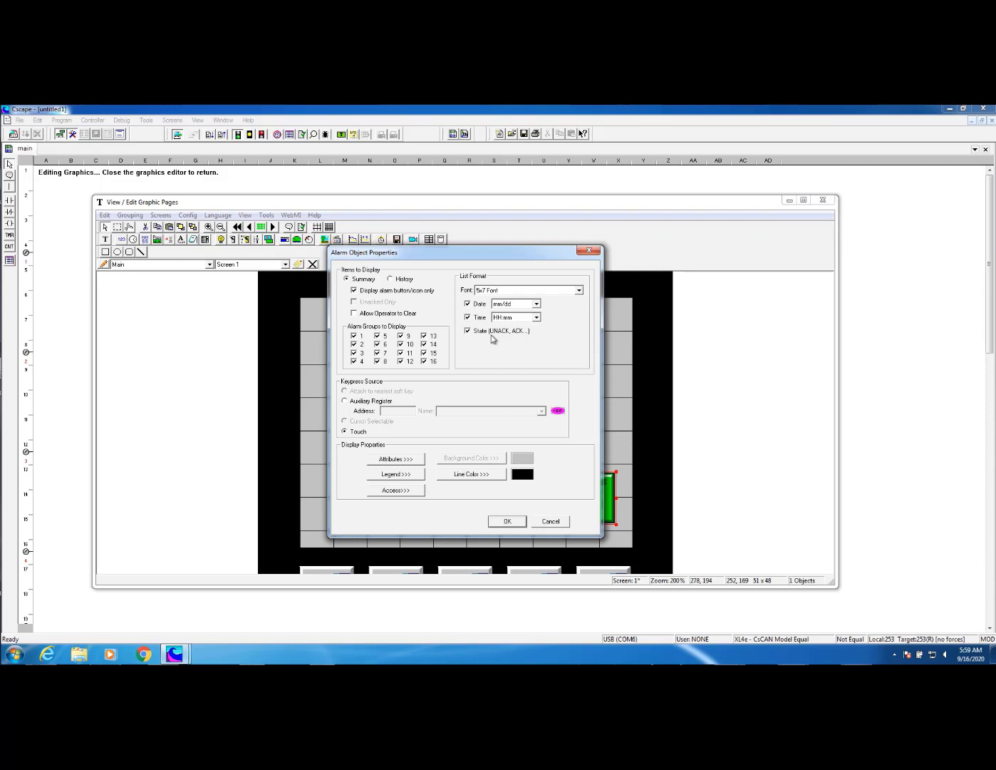
pyautogui.click(507, 521)
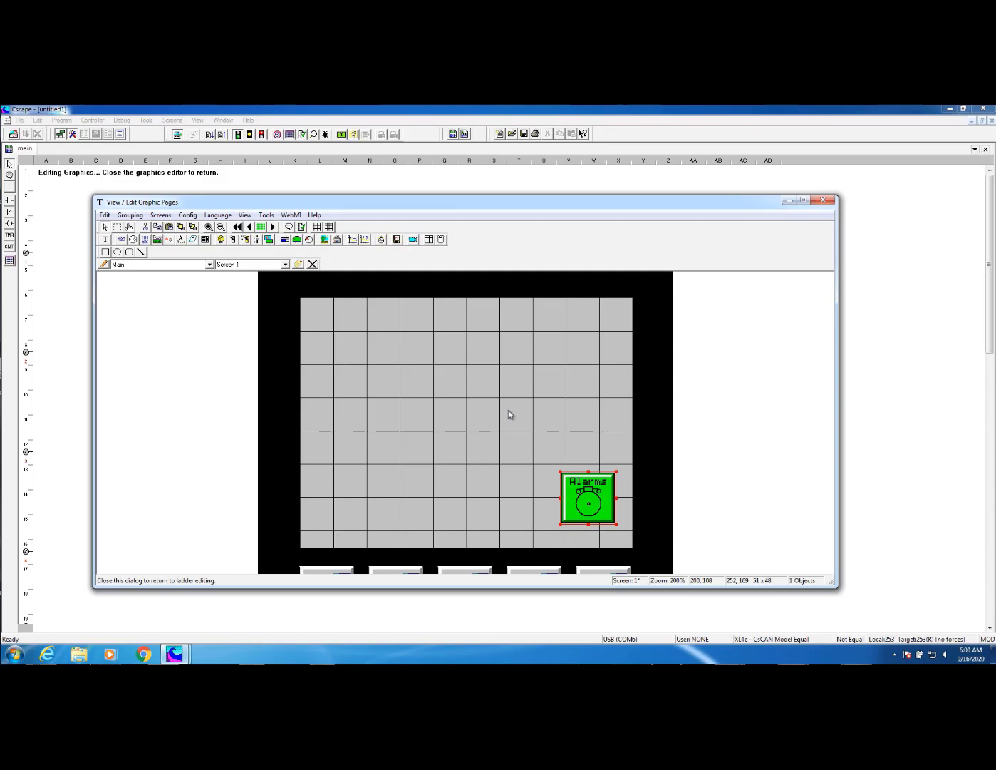
# Step: Place a second alarm object about 269 x 96 above the alarm button and set it to display History
pyautogui.click(383, 243)
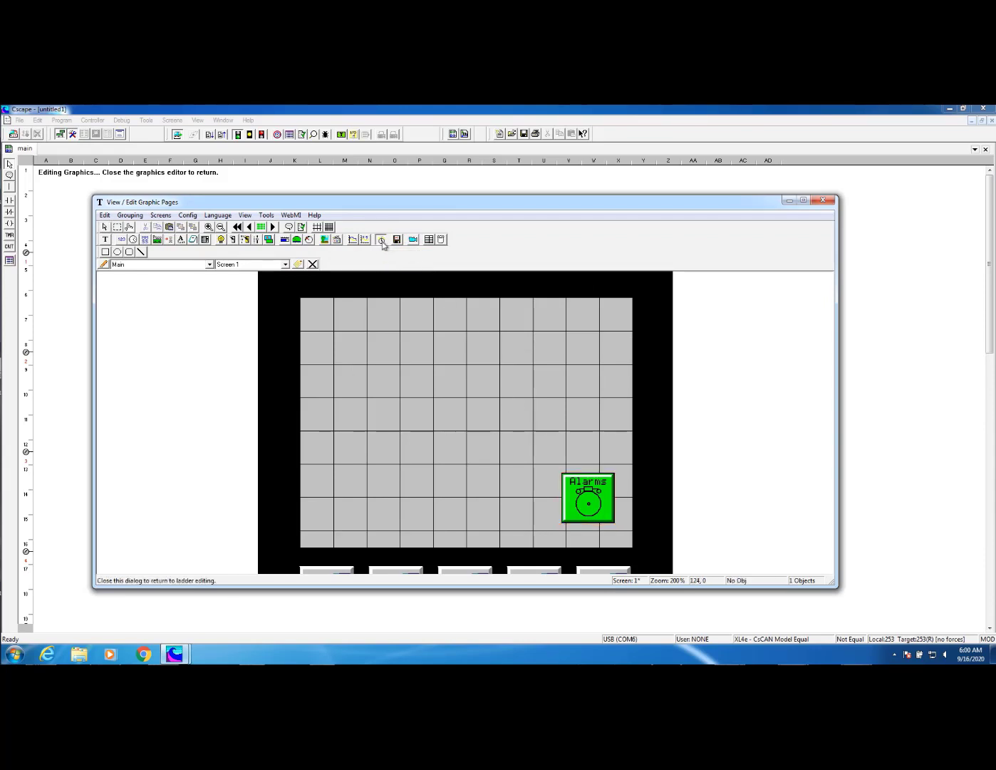
pyautogui.click(334, 345)
pyautogui.moveTo(458, 392); pyautogui.dragTo(611, 444)
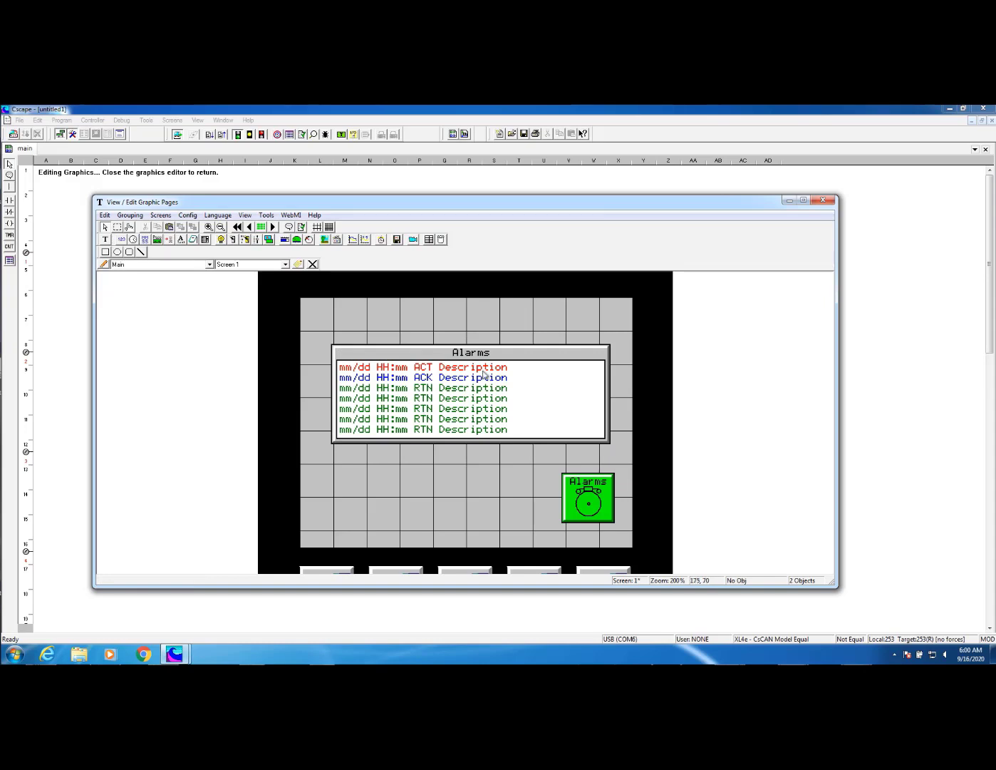
pyautogui.doubleClick(481, 378)
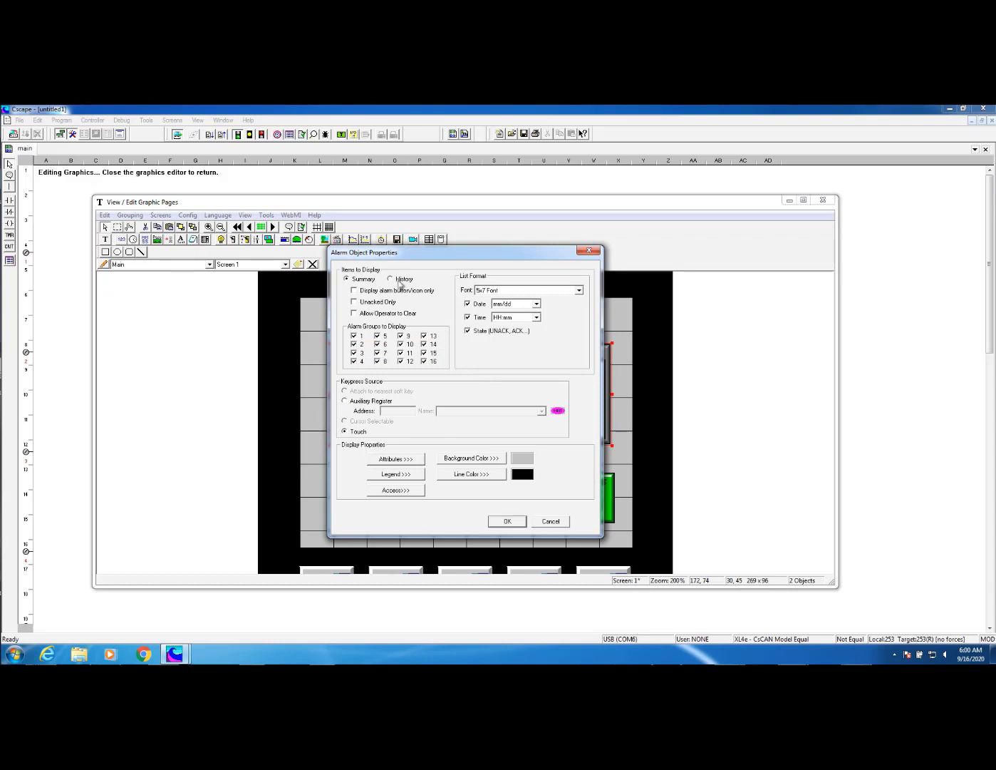
pyautogui.click(391, 279)
pyautogui.click(506, 521)
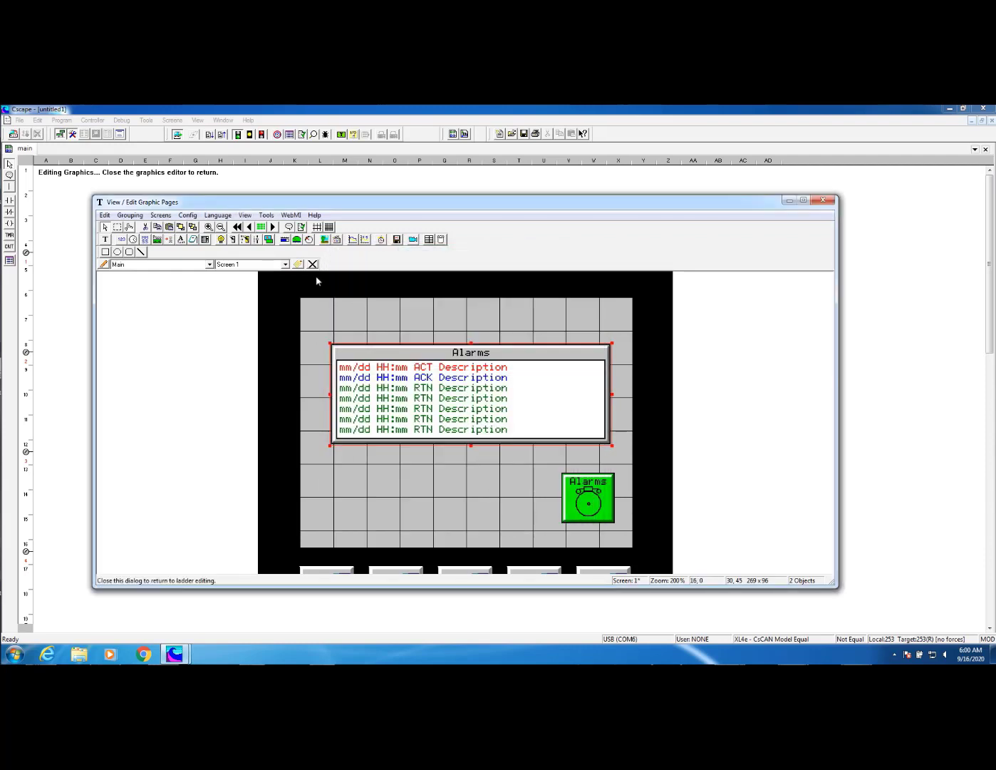
# Step: Enable alarm logging to removable media with a DAILY new file and the log path \ALARMS\
pyautogui.click(188, 216)
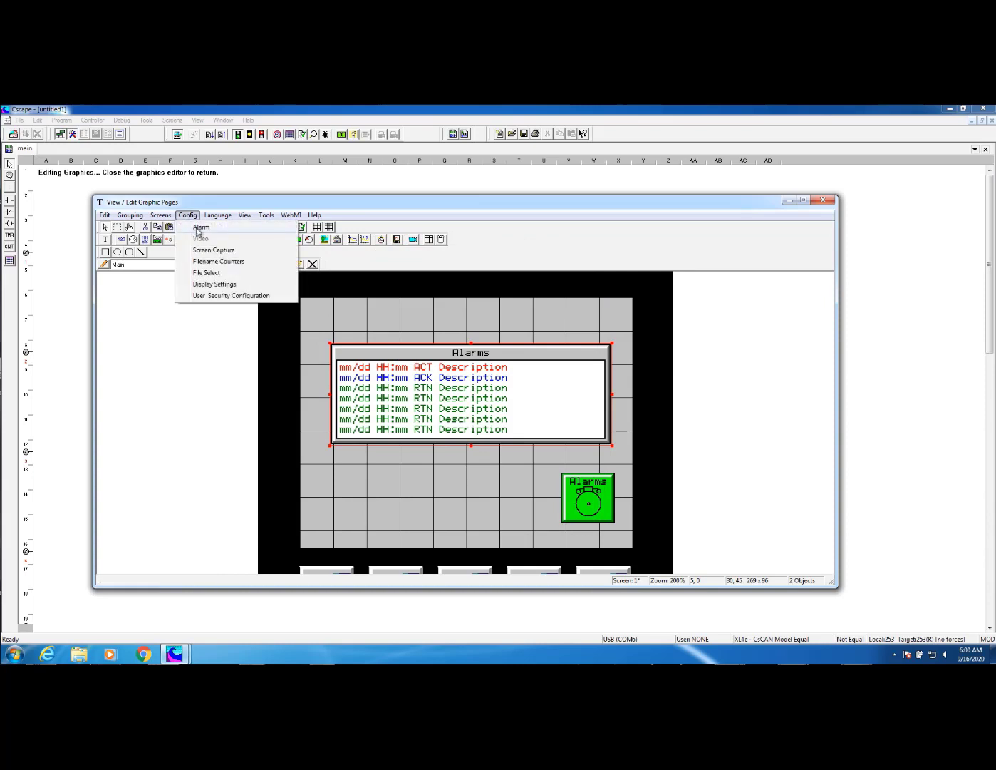
pyautogui.click(198, 228)
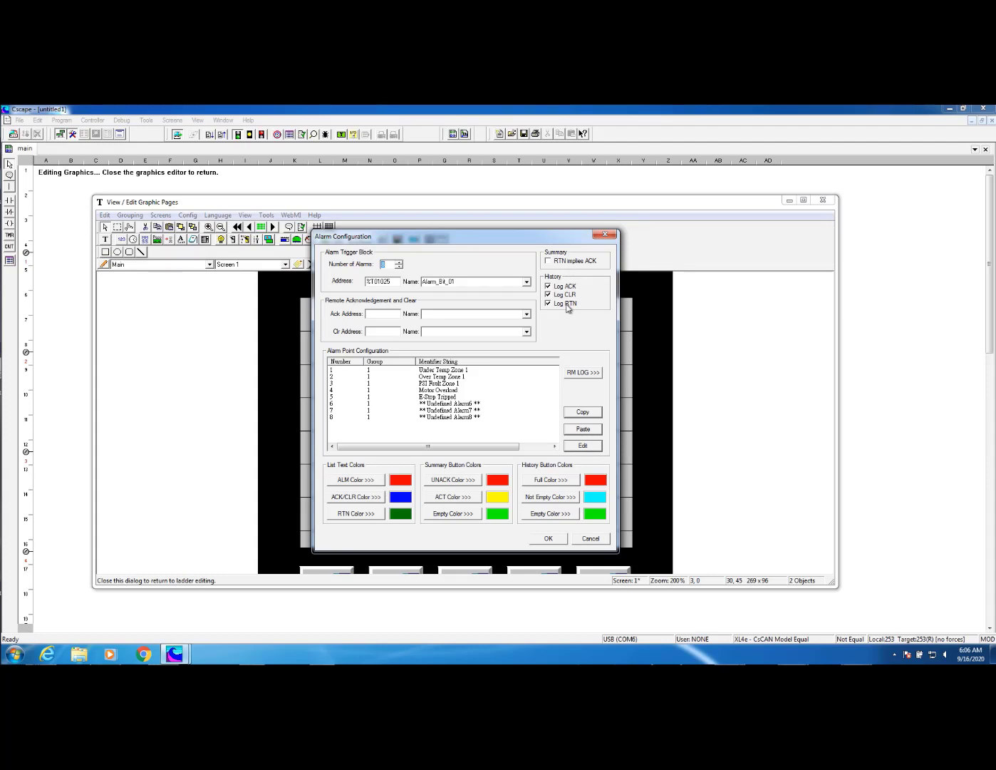
pyautogui.click(584, 372)
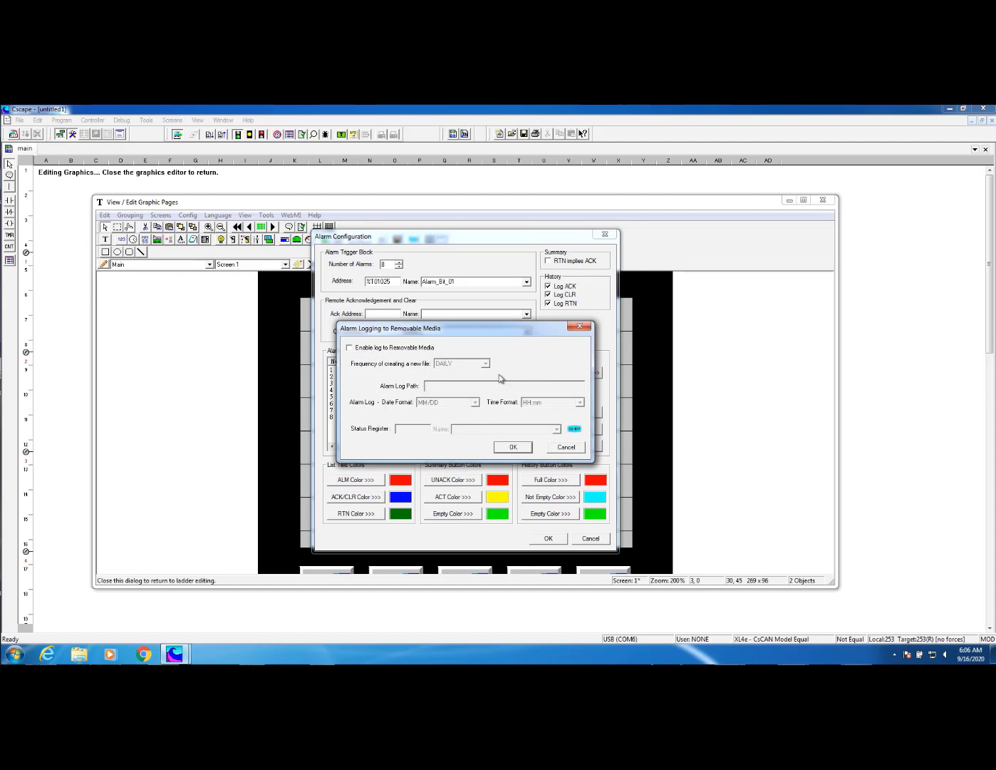
pyautogui.click(350, 348)
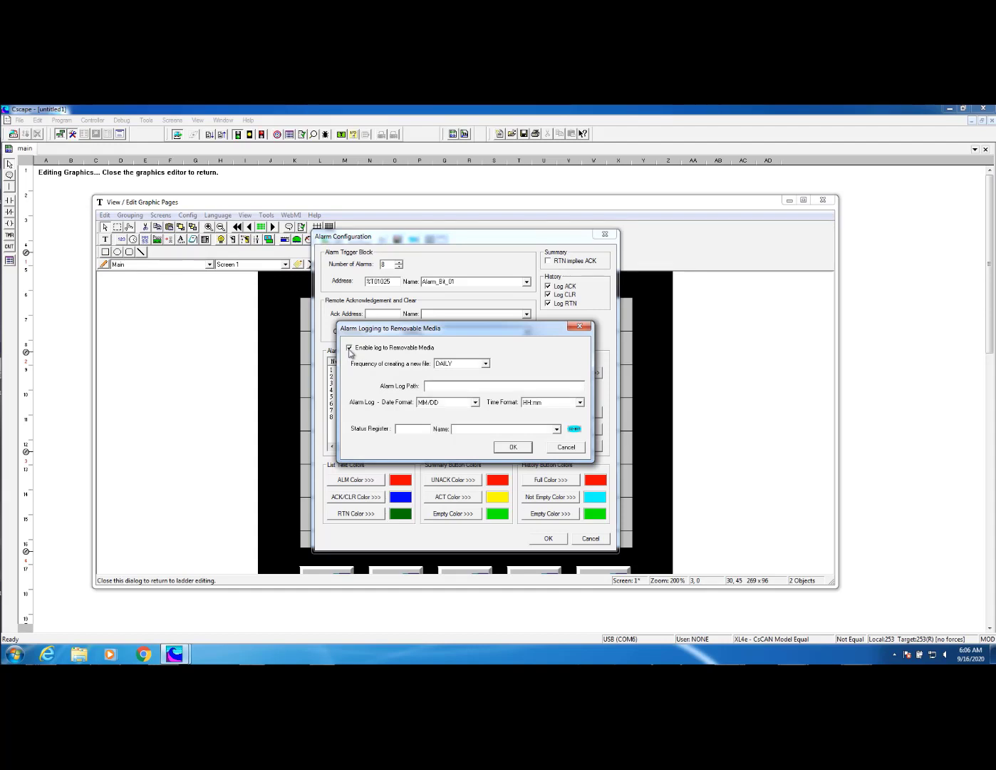
pyautogui.click(485, 365)
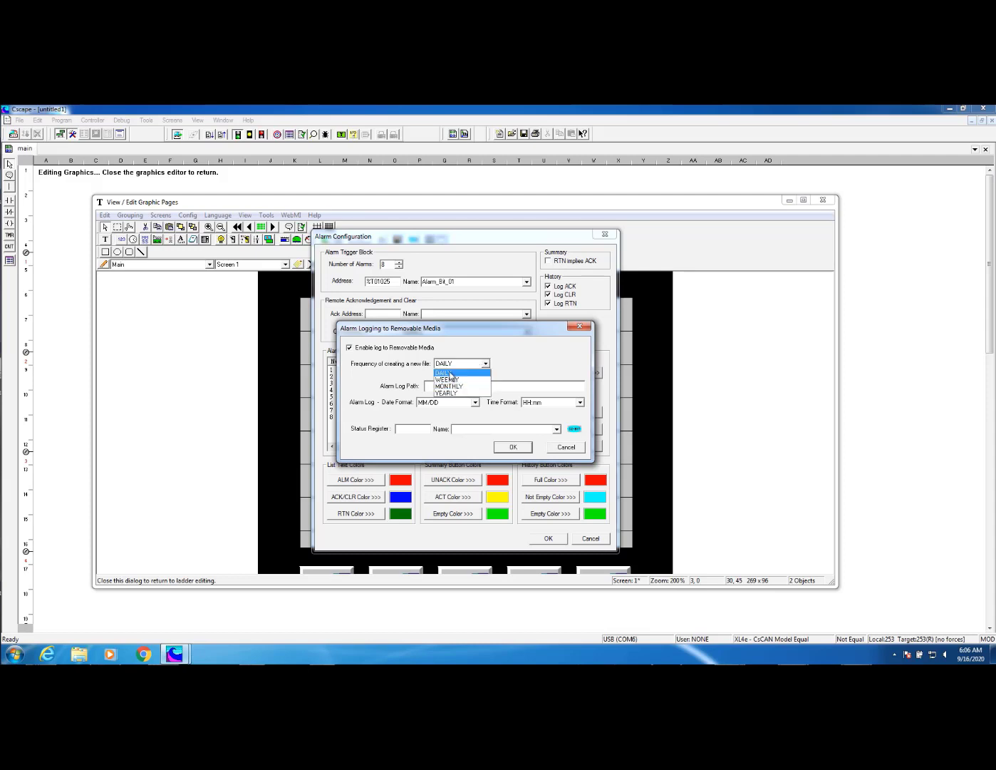
pyautogui.click(451, 372)
pyautogui.click(436, 386)
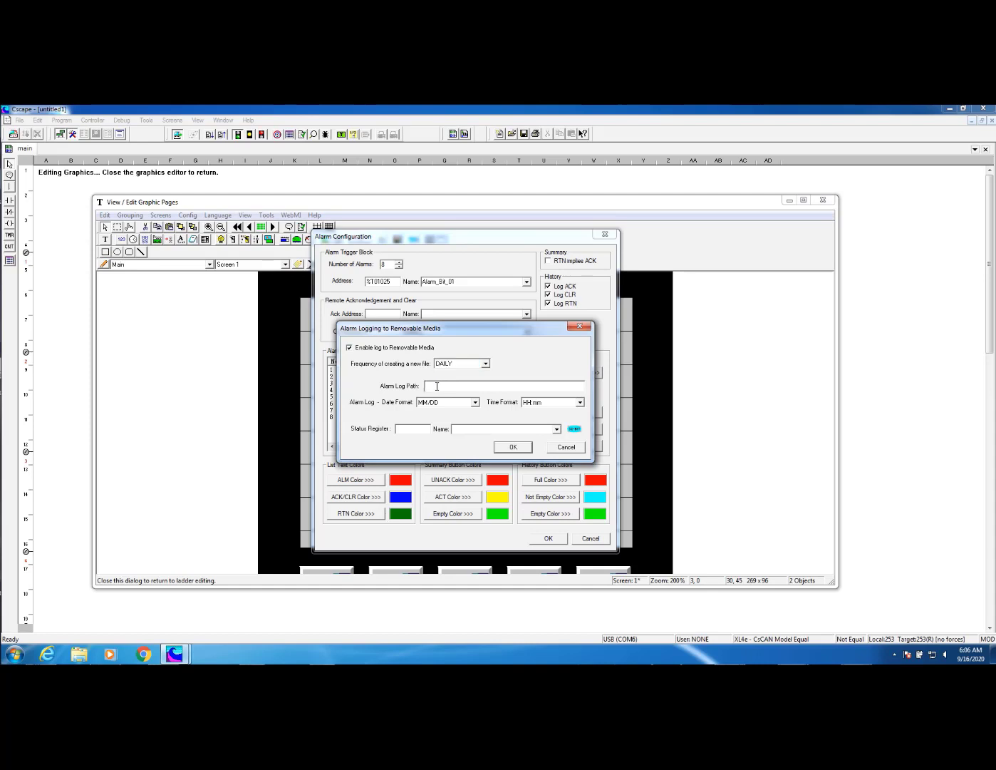
pyautogui.write('\\ALARMS\\')
# Step: Set the alarm log's date format to MM/DD/YYYY and time format to HH:mm:ss, and accept the logging settings
pyautogui.click(474, 401)
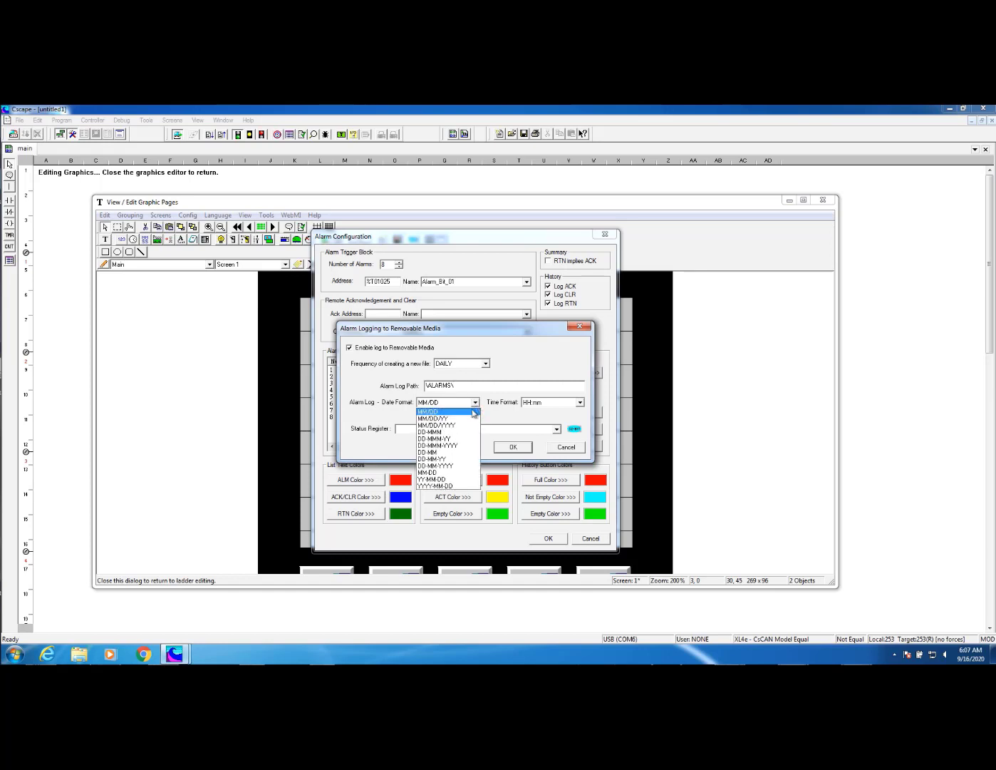
pyautogui.click(464, 427)
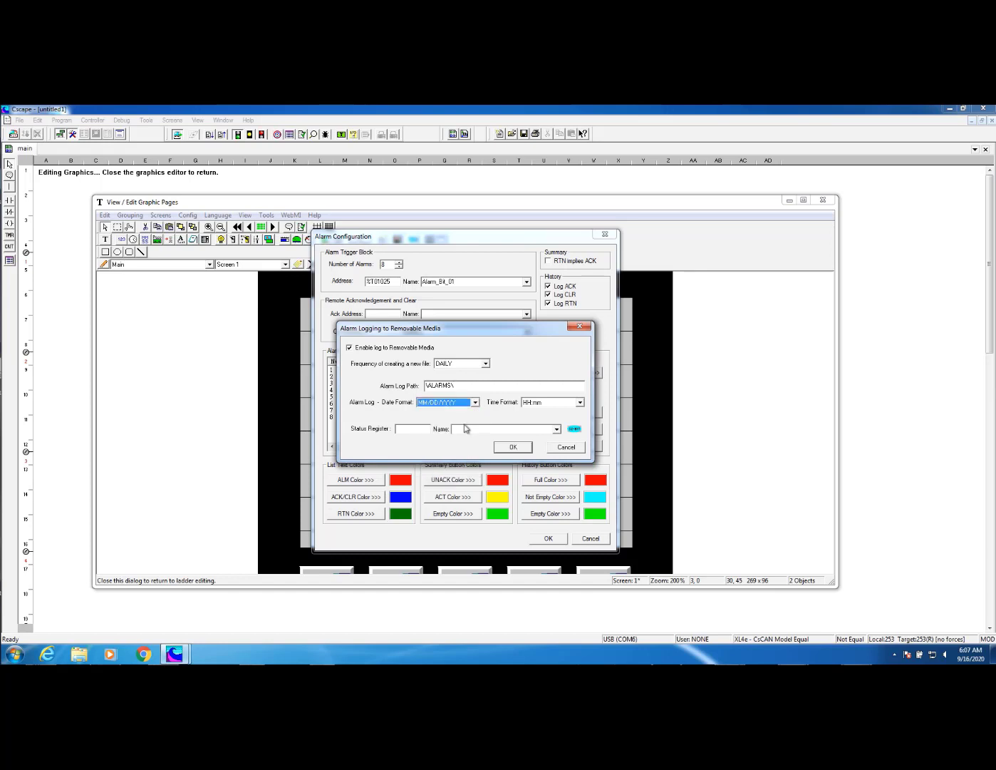
pyautogui.click(580, 401)
pyautogui.click(570, 419)
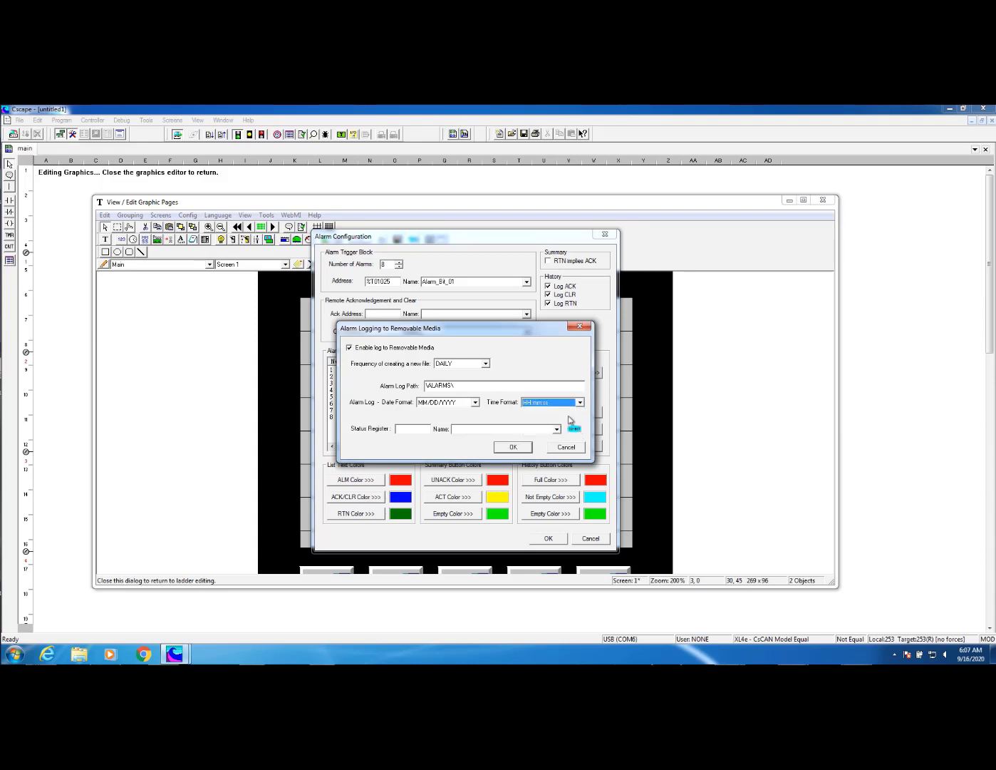
pyautogui.click(421, 427)
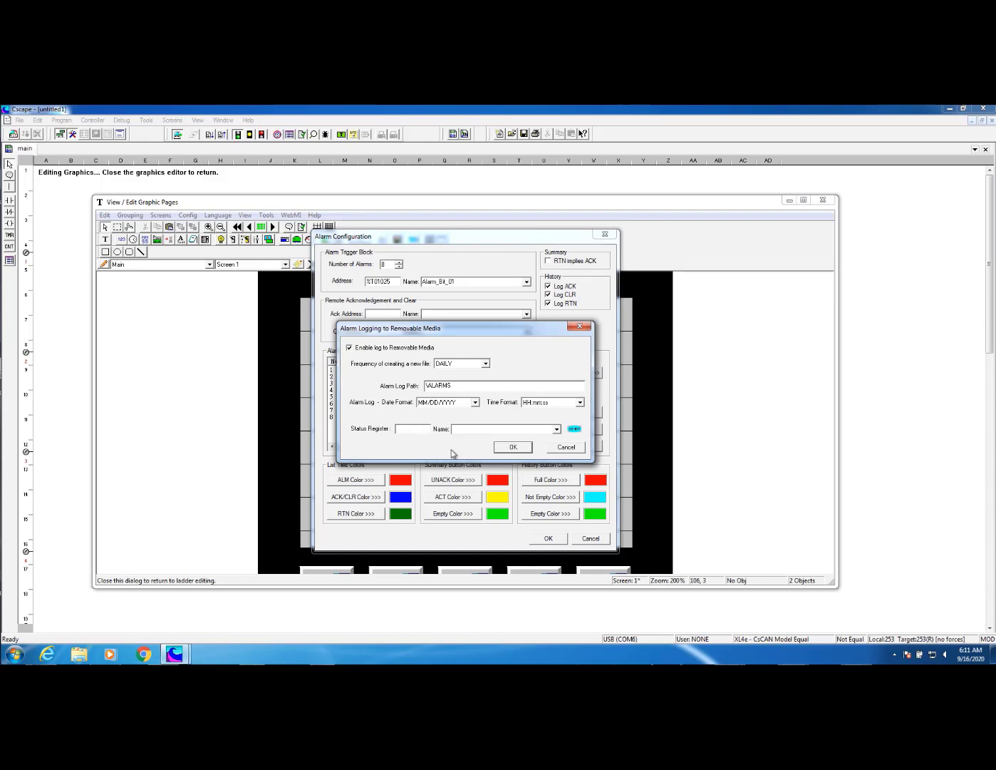
pyautogui.click(509, 448)
pyautogui.click(510, 448)
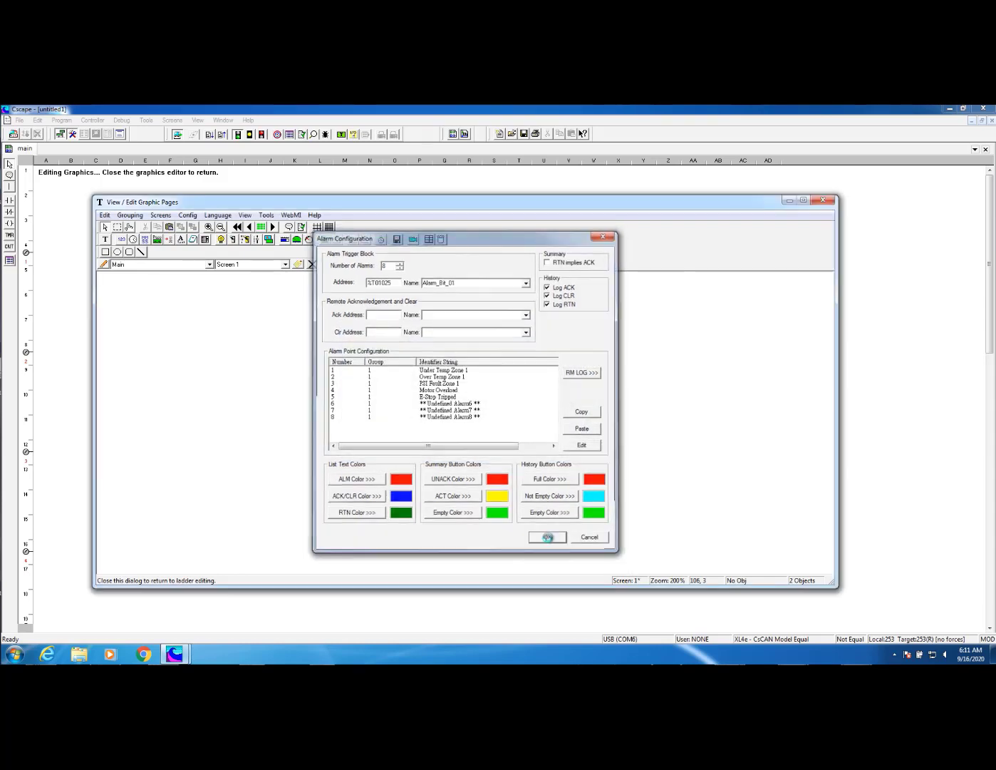
# Step: Accept the alarm configuration after a final check of its settings and close the graphics editor to return to ladder editing
pyautogui.click(546, 537)
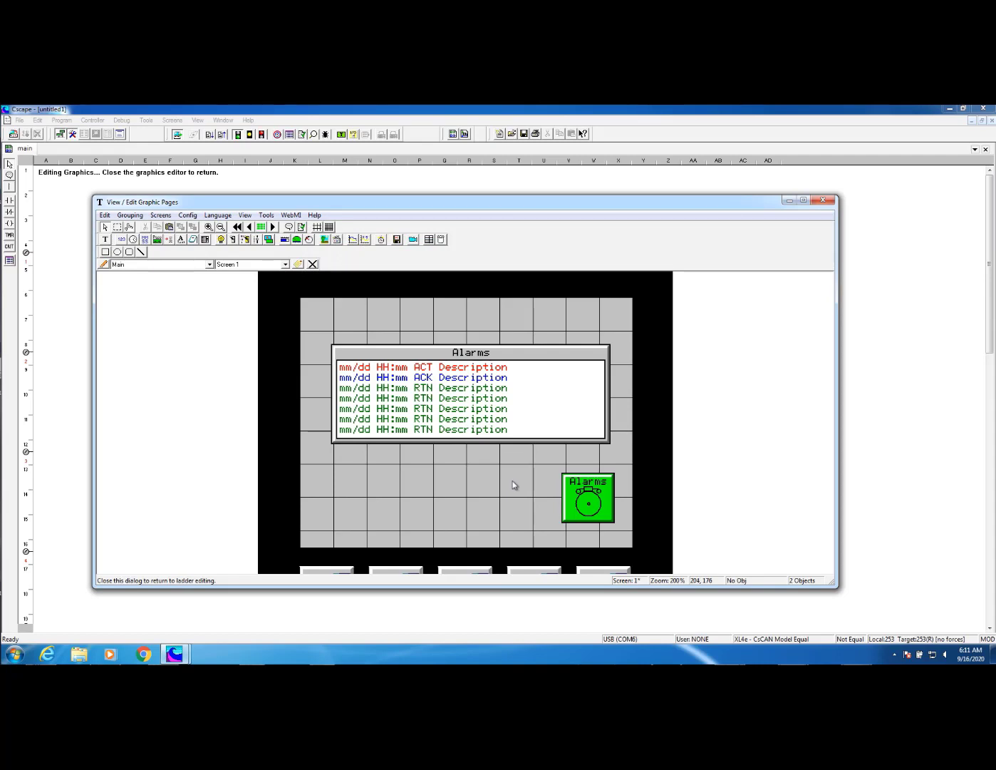
pyautogui.click(188, 215)
pyautogui.click(191, 225)
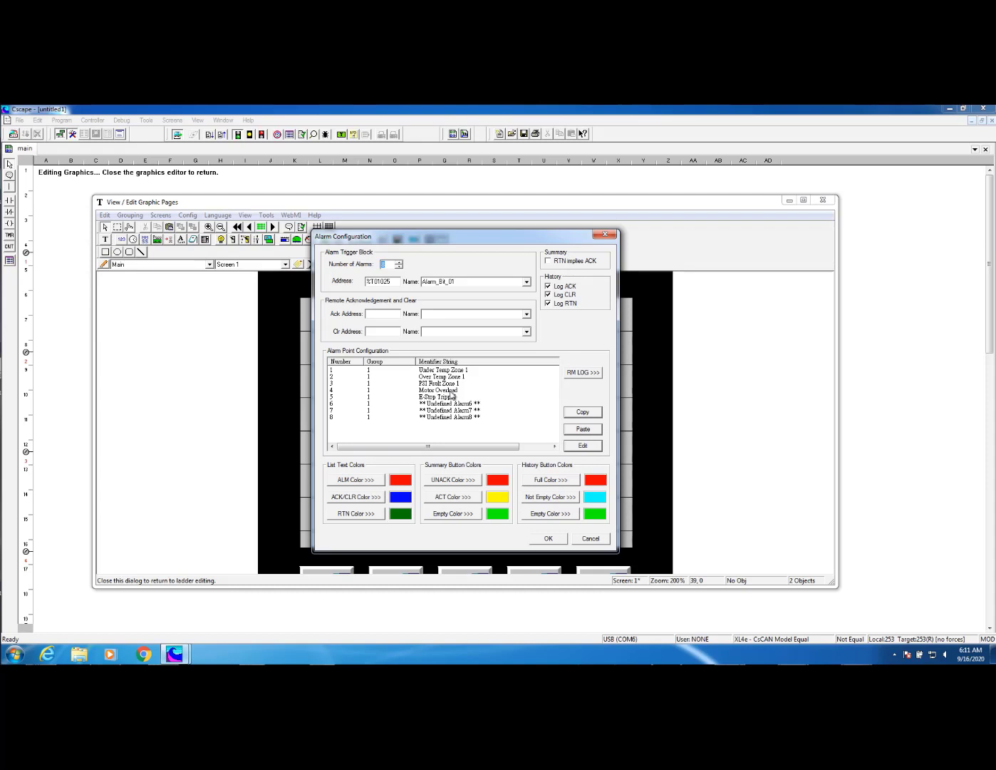
pyautogui.click(547, 538)
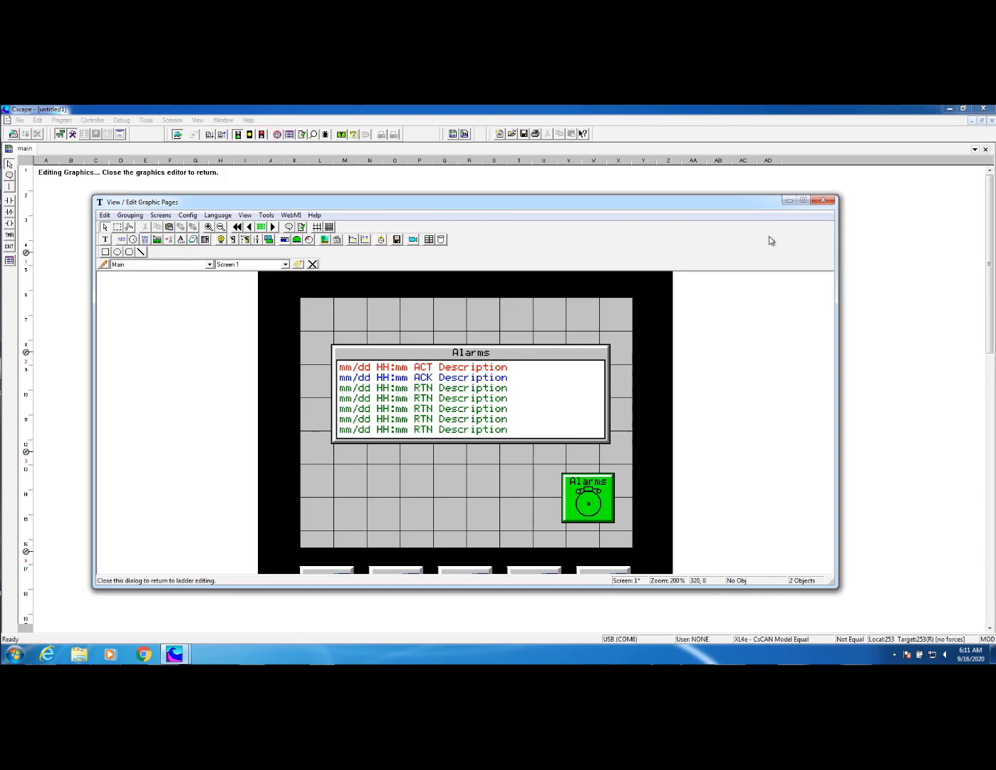
pyautogui.click(823, 200)
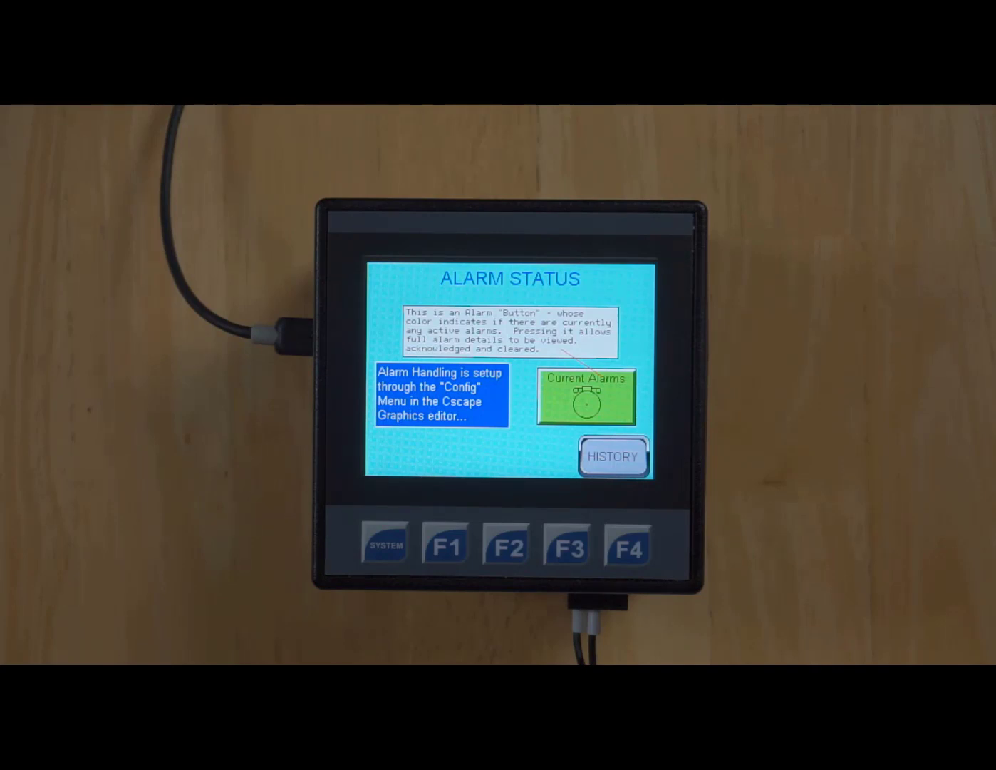
pyautogui.click(612, 456)
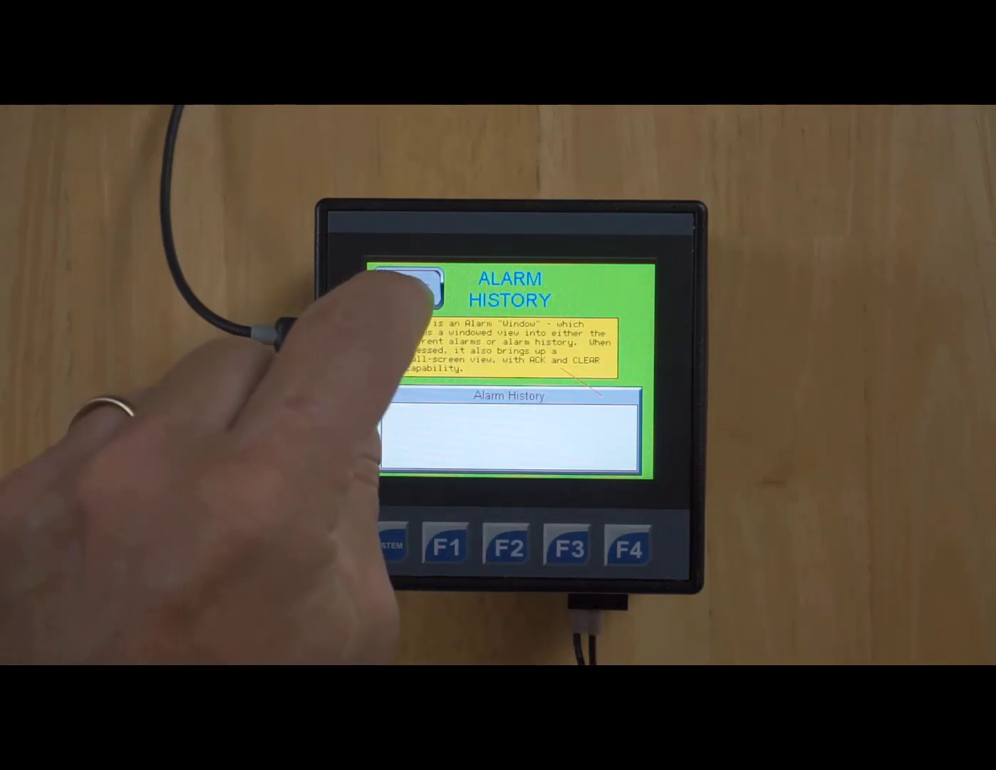
pyautogui.click(407, 287)
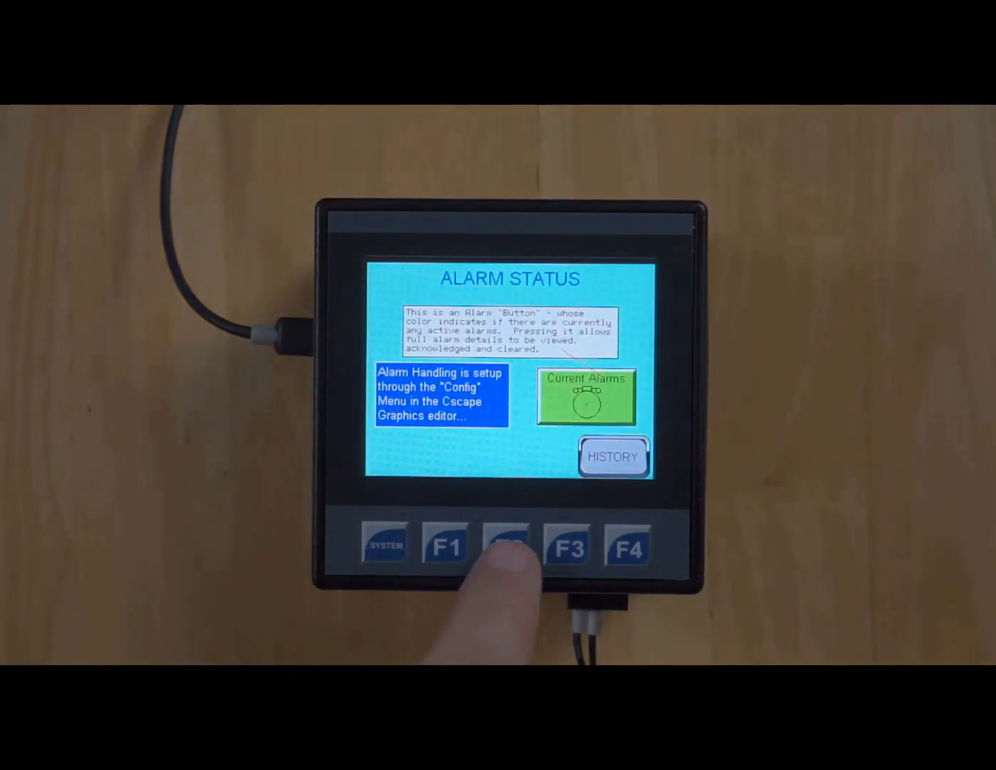
pyautogui.click(508, 544)
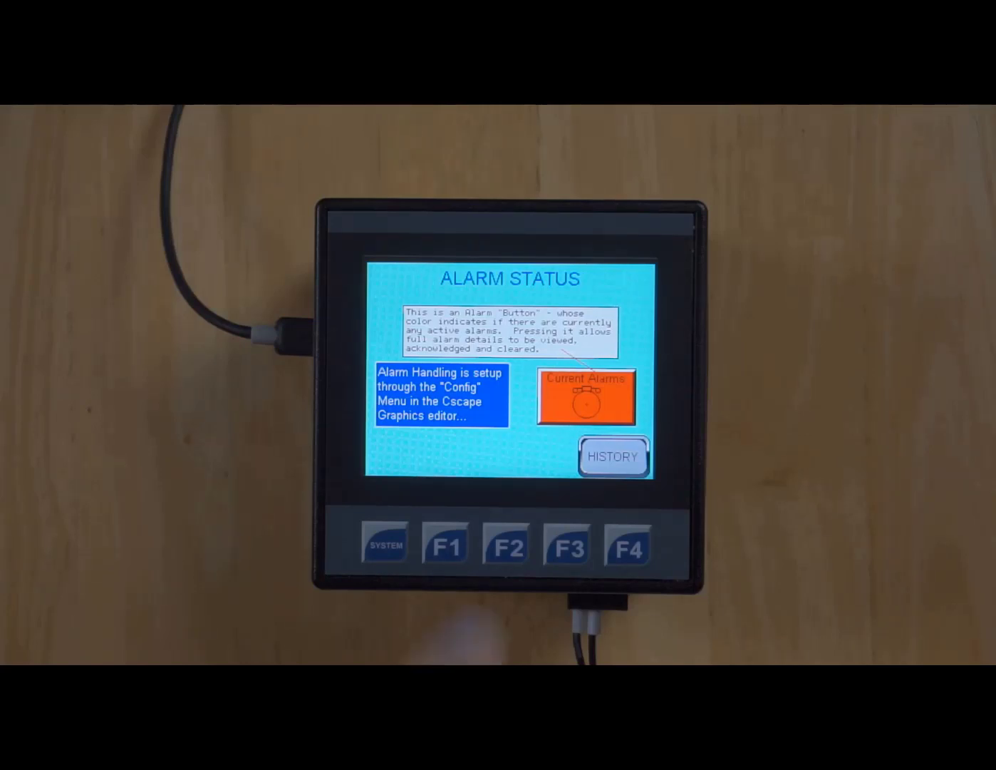
pyautogui.click(586, 397)
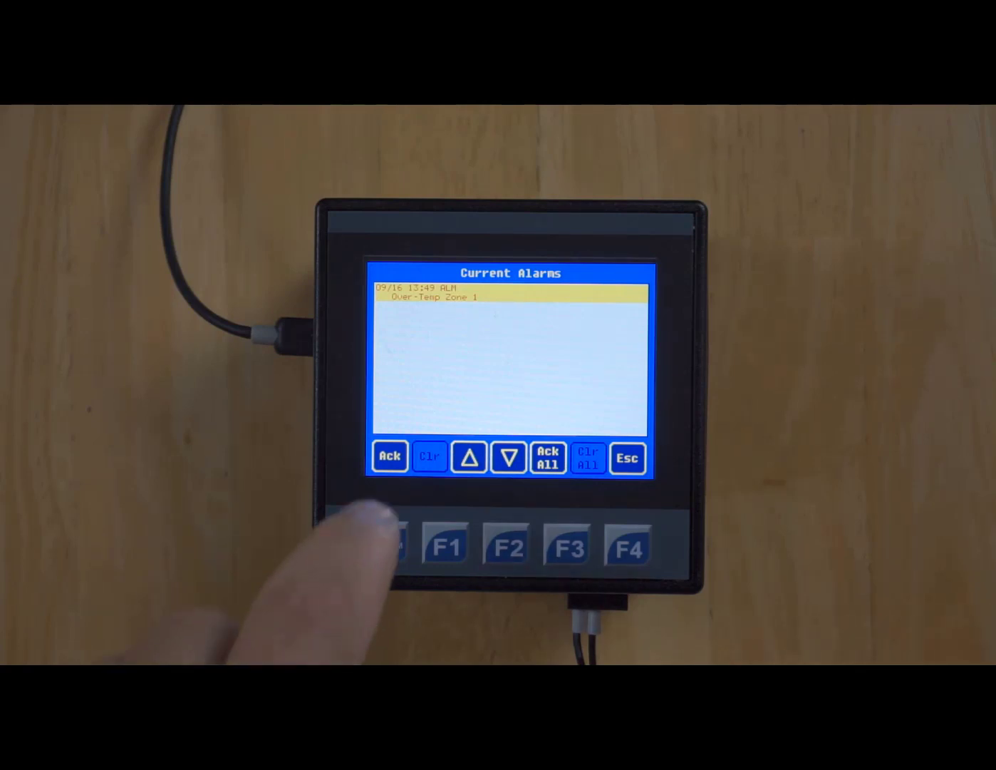
pyautogui.click(391, 455)
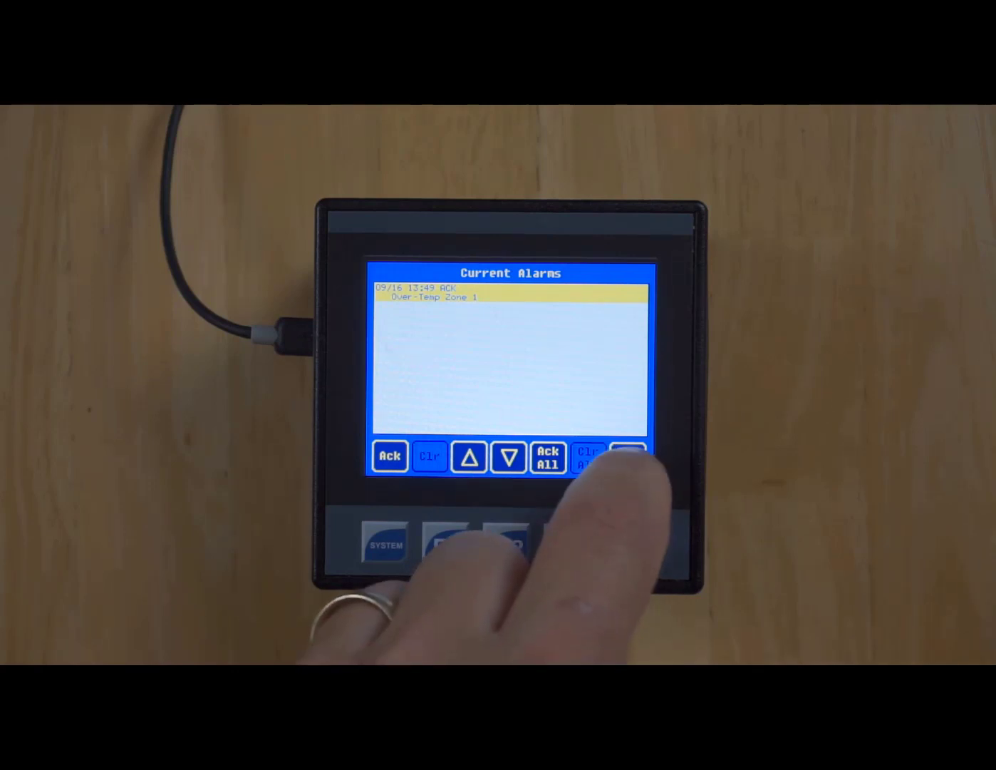
pyautogui.click(627, 458)
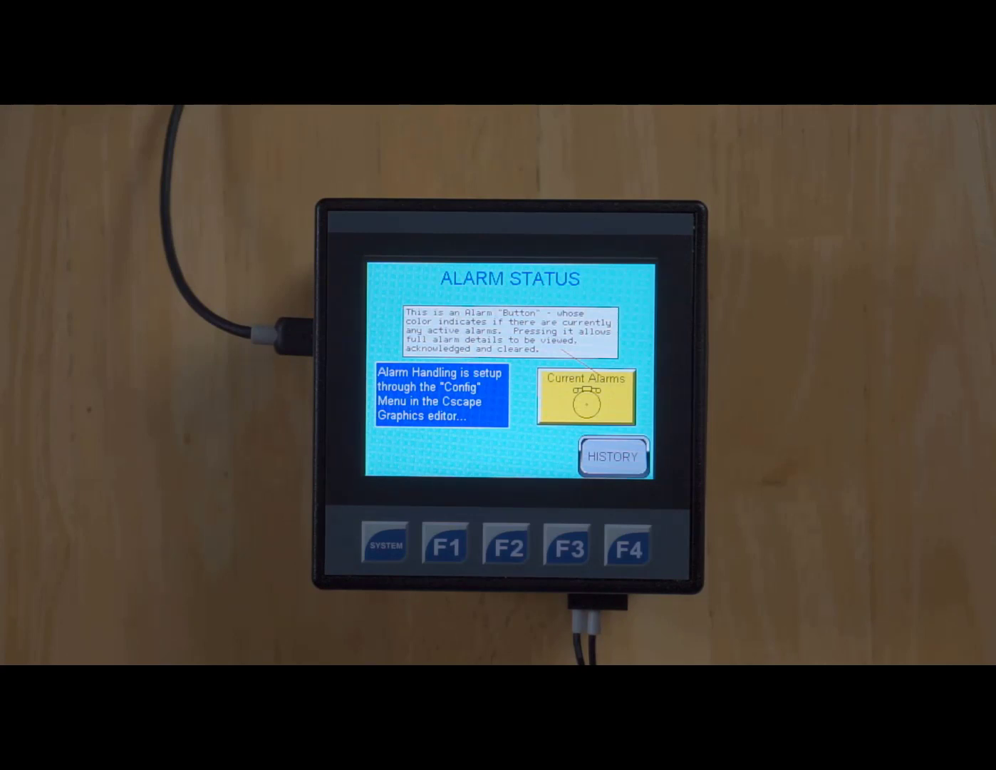
pyautogui.click(613, 456)
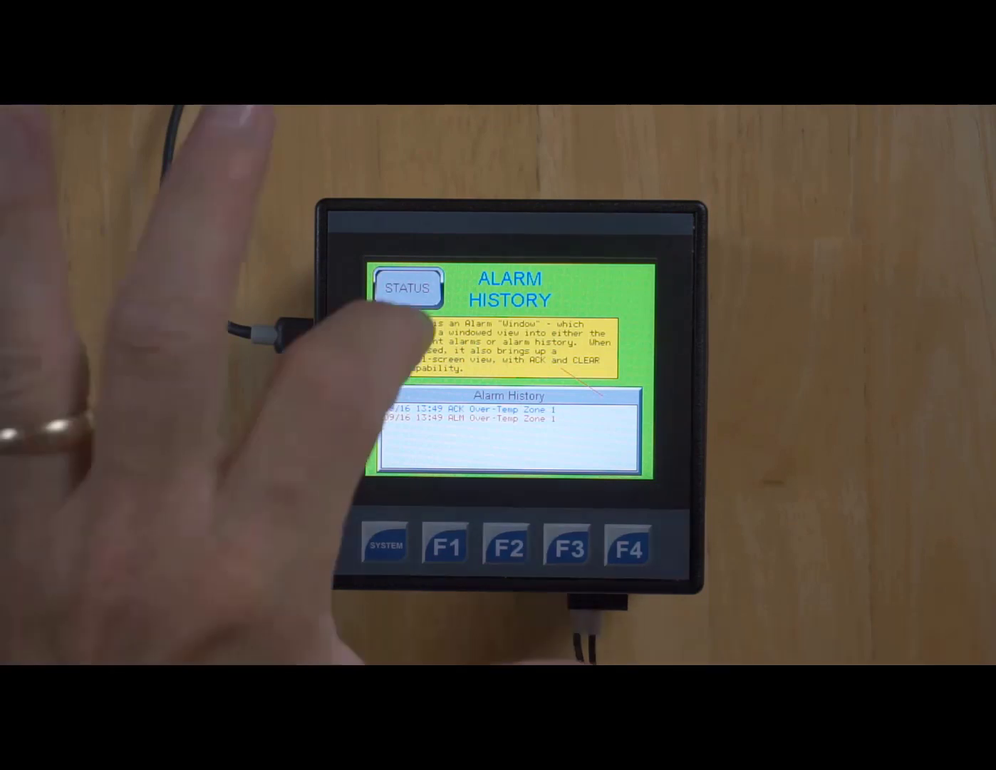
pyautogui.click(408, 287)
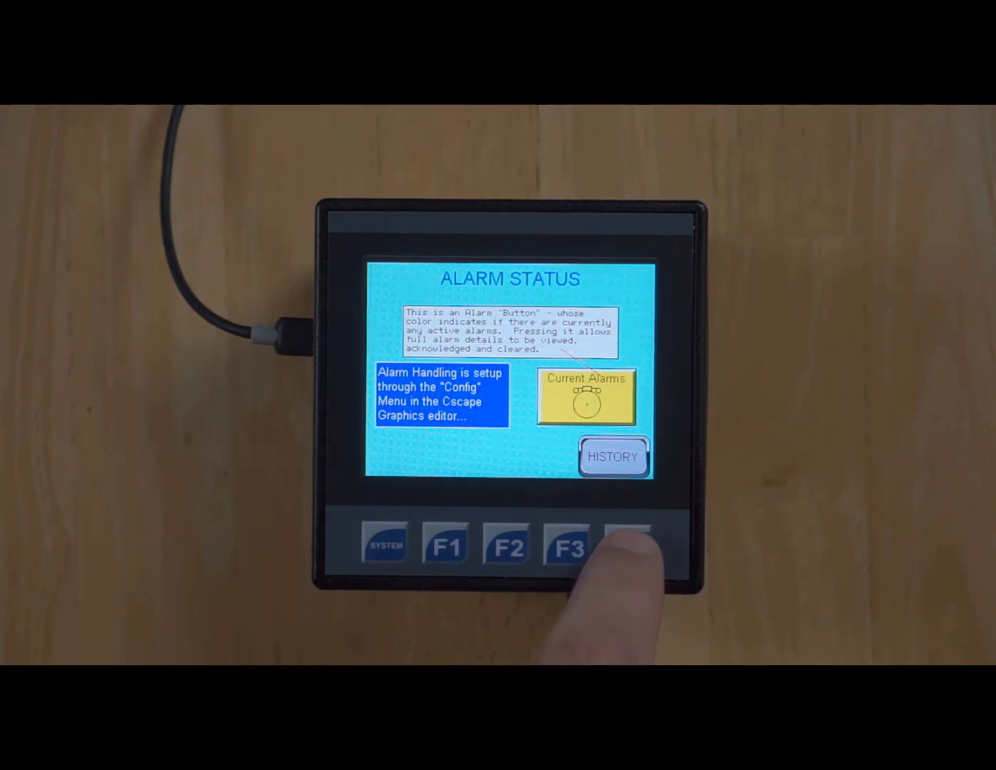
pyautogui.click(629, 544)
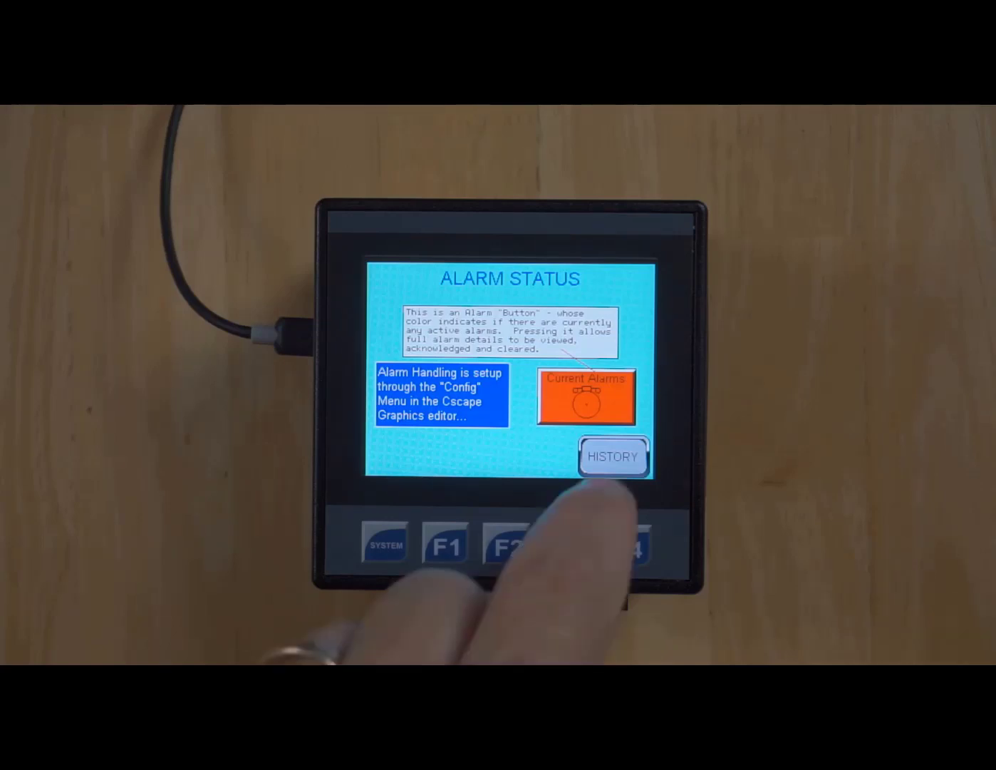
pyautogui.click(612, 456)
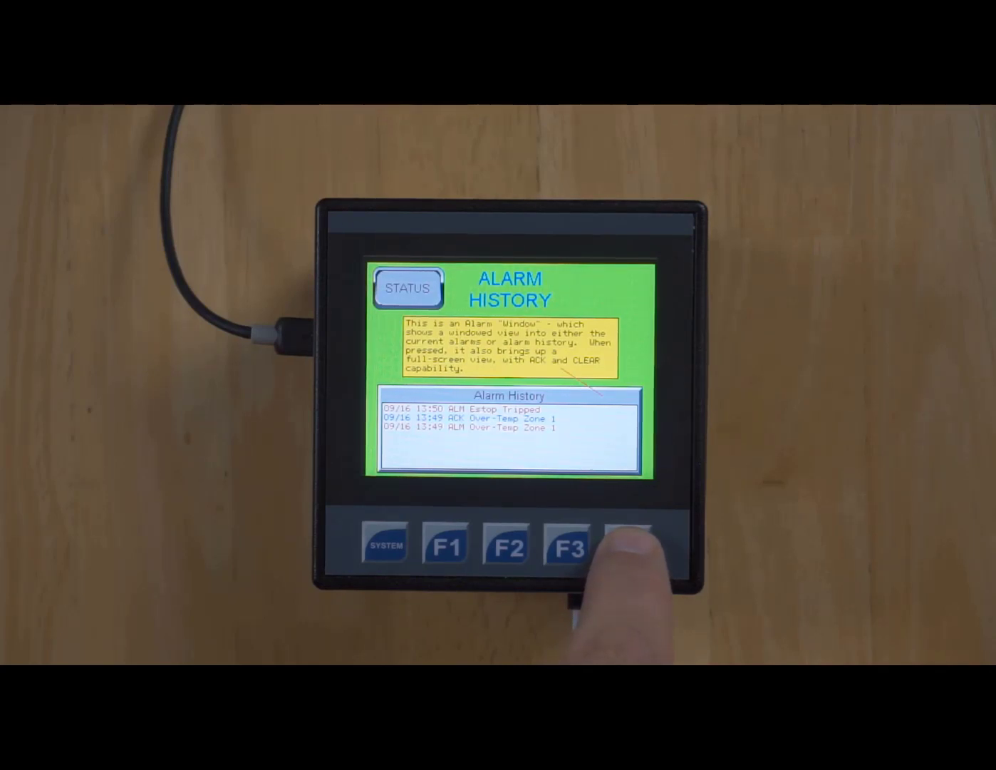
pyautogui.click(628, 545)
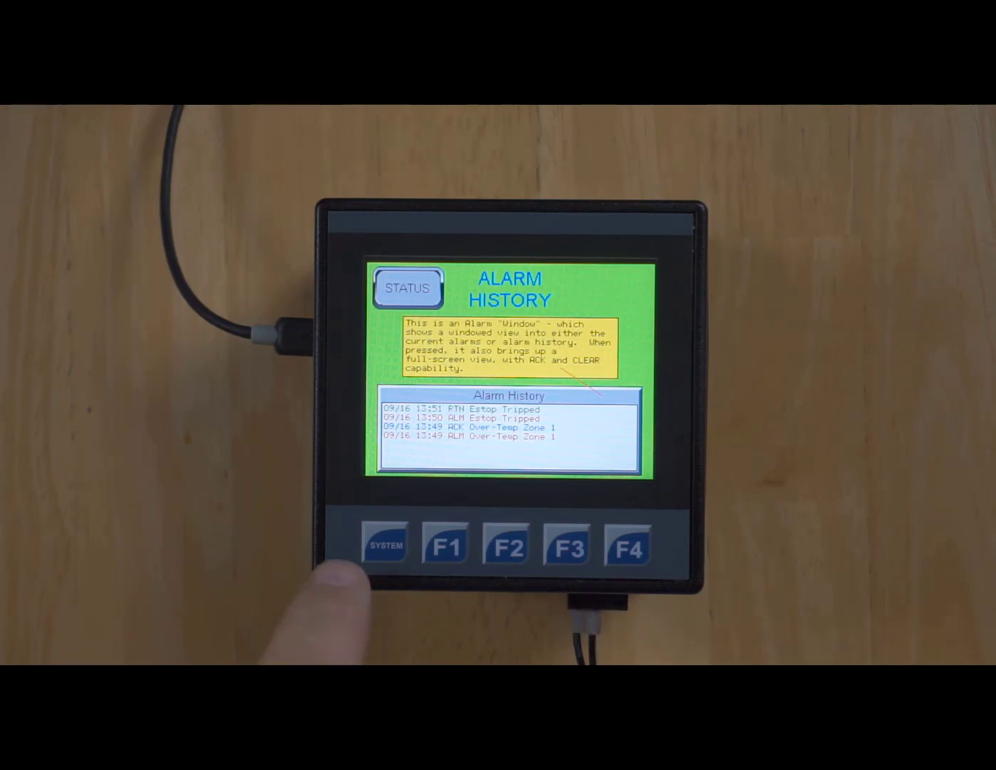
pyautogui.click(409, 288)
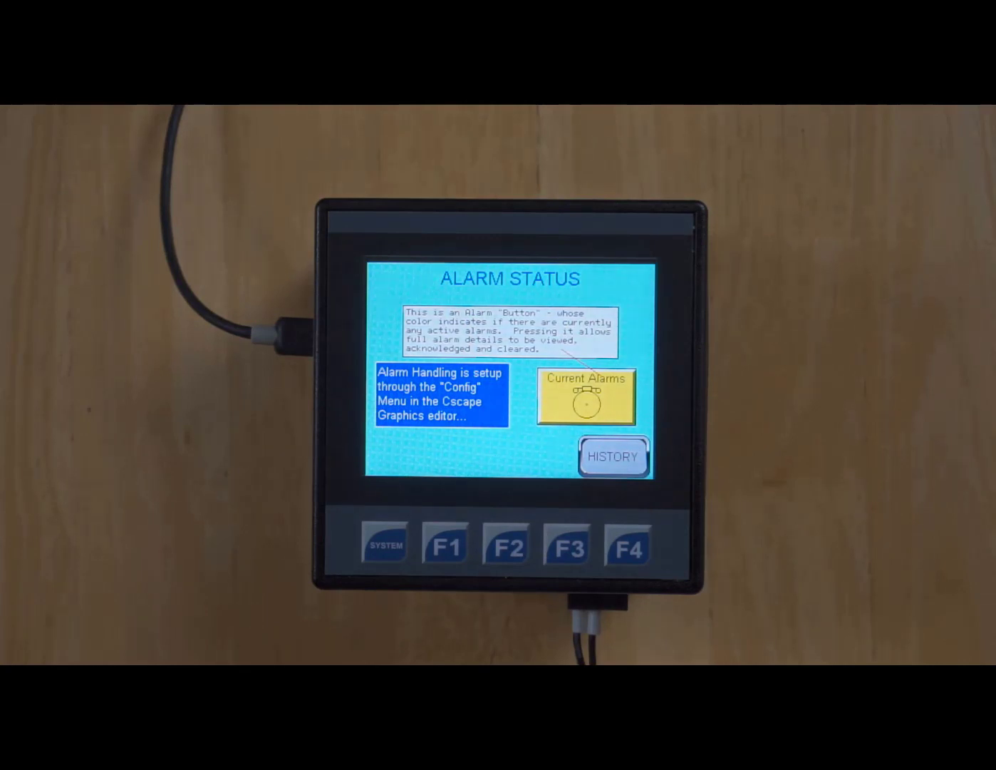
pyautogui.click(586, 397)
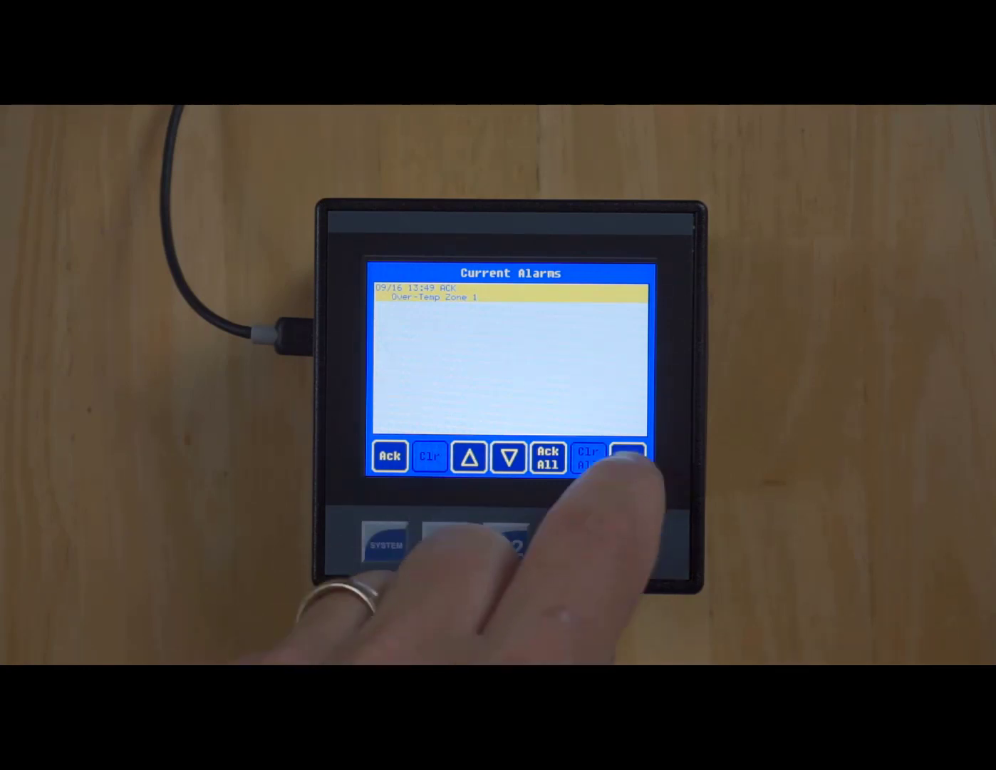
pyautogui.click(628, 457)
pyautogui.click(621, 456)
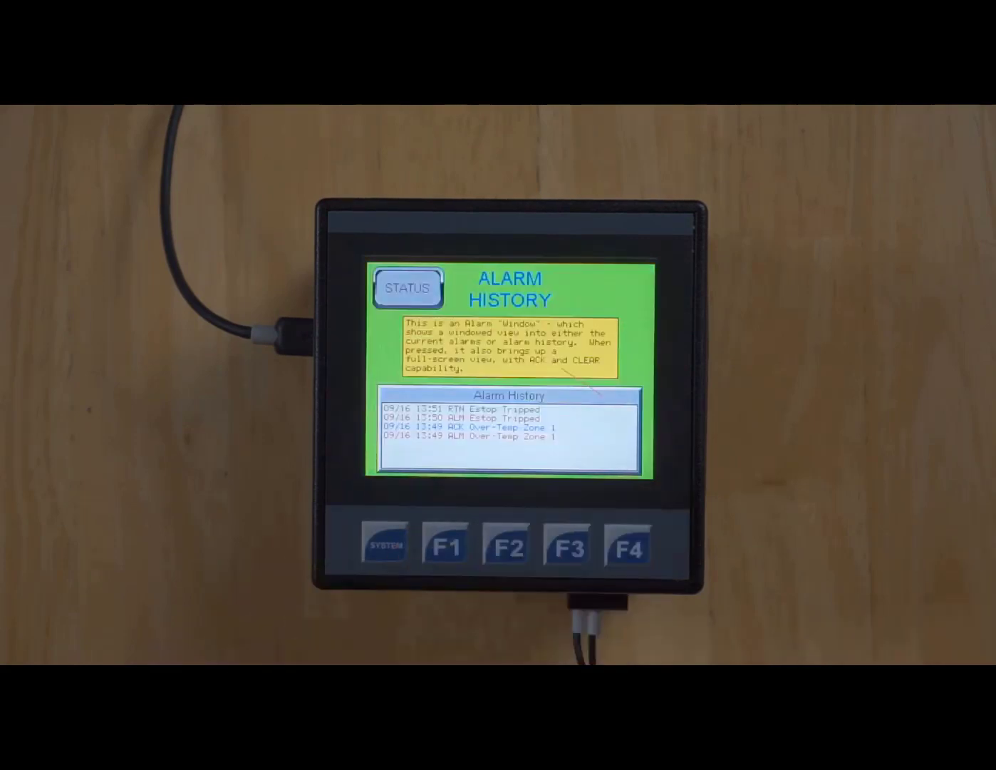